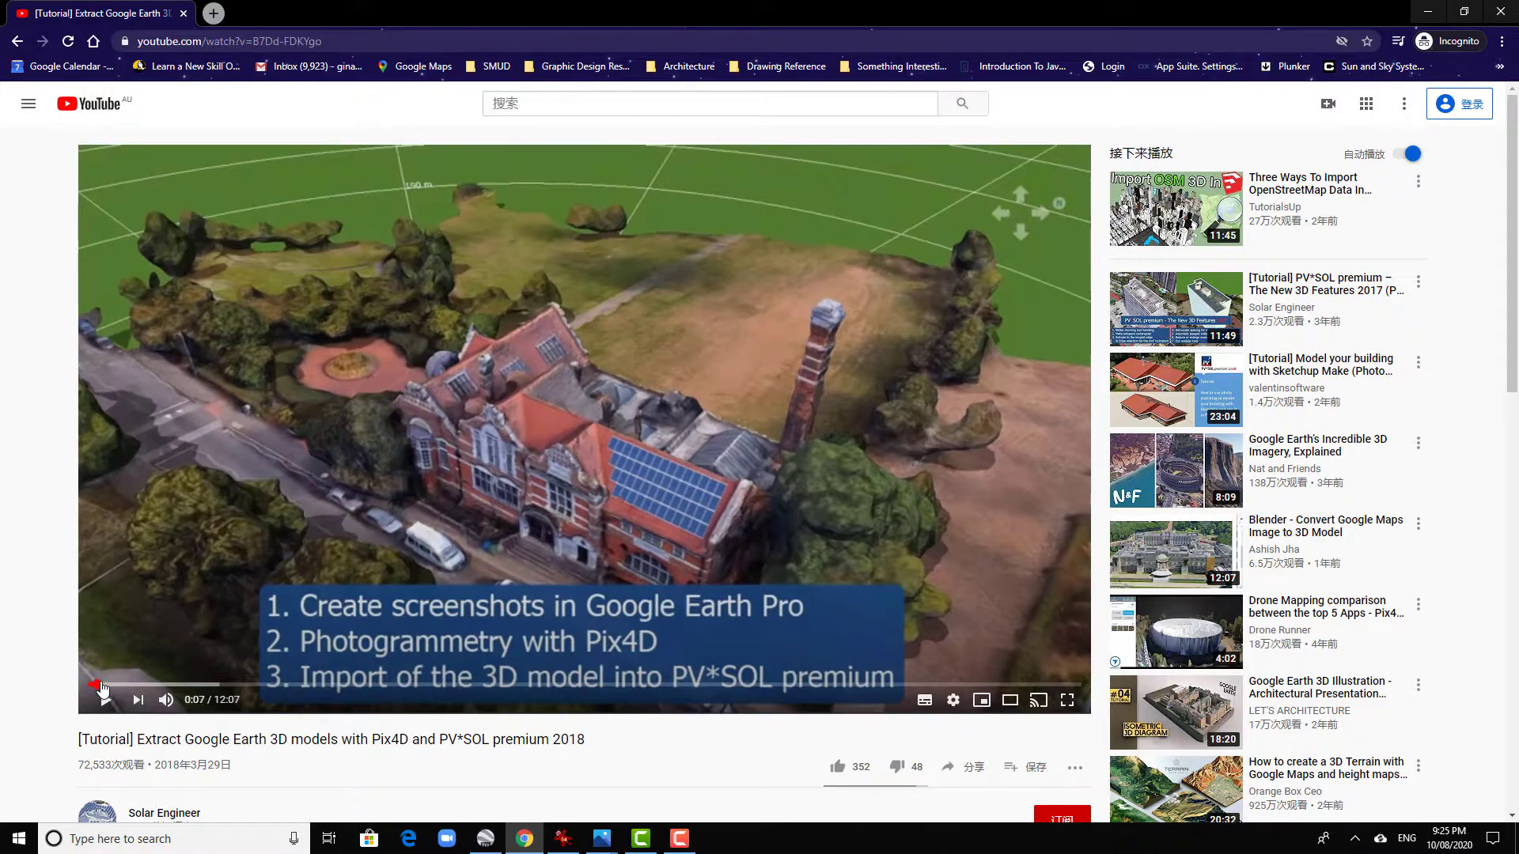
- Skim the YouTube tutorial on extracting Google Earth models with Pix4D up to the PV*SOL model import, and minimise the browser
left_click_drag(101, 687, 139, 685)
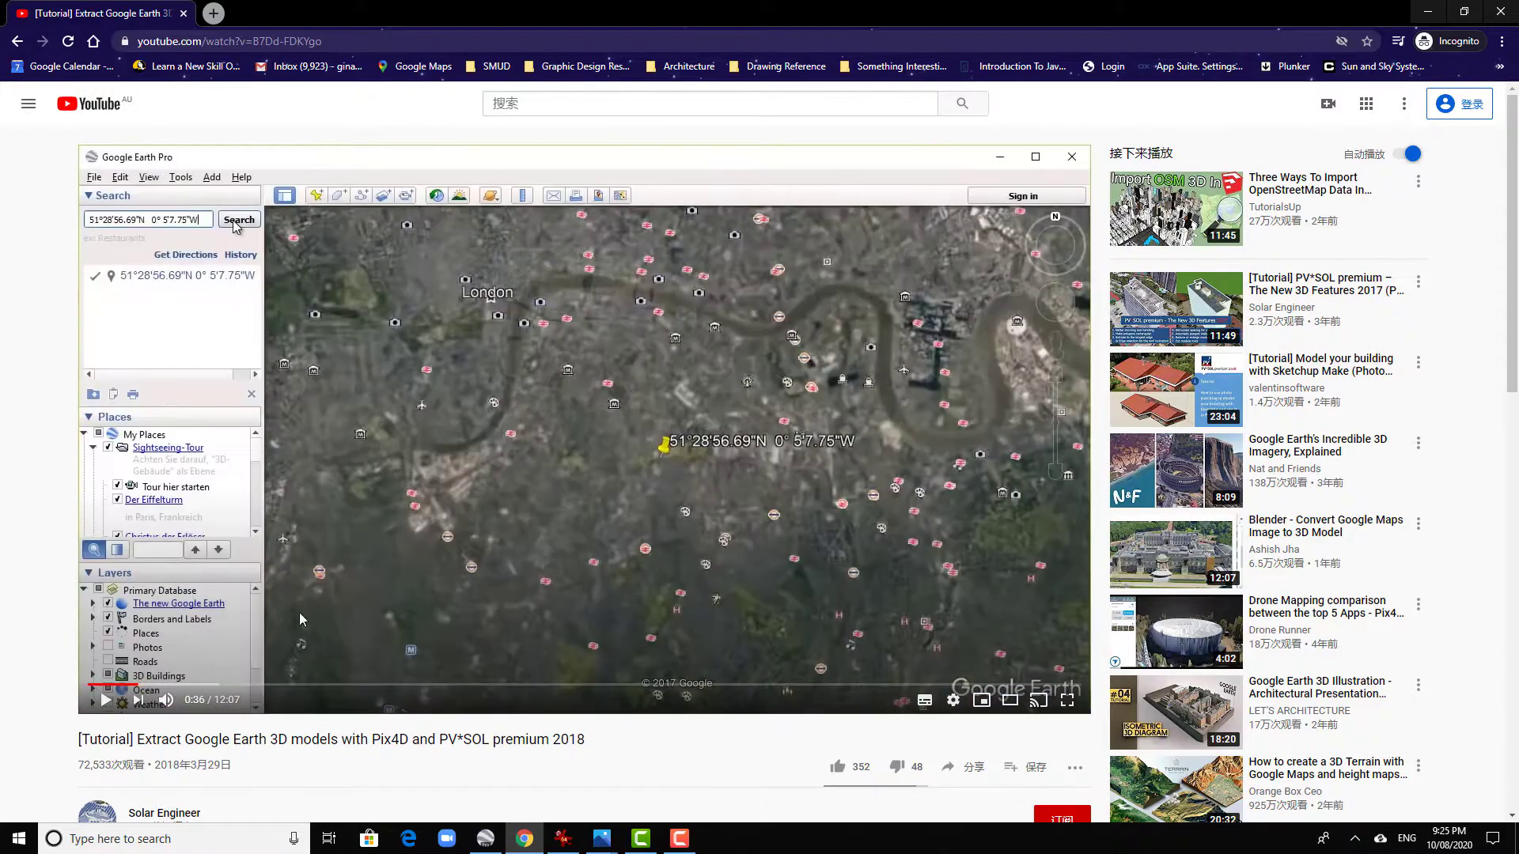
left_click(212, 685)
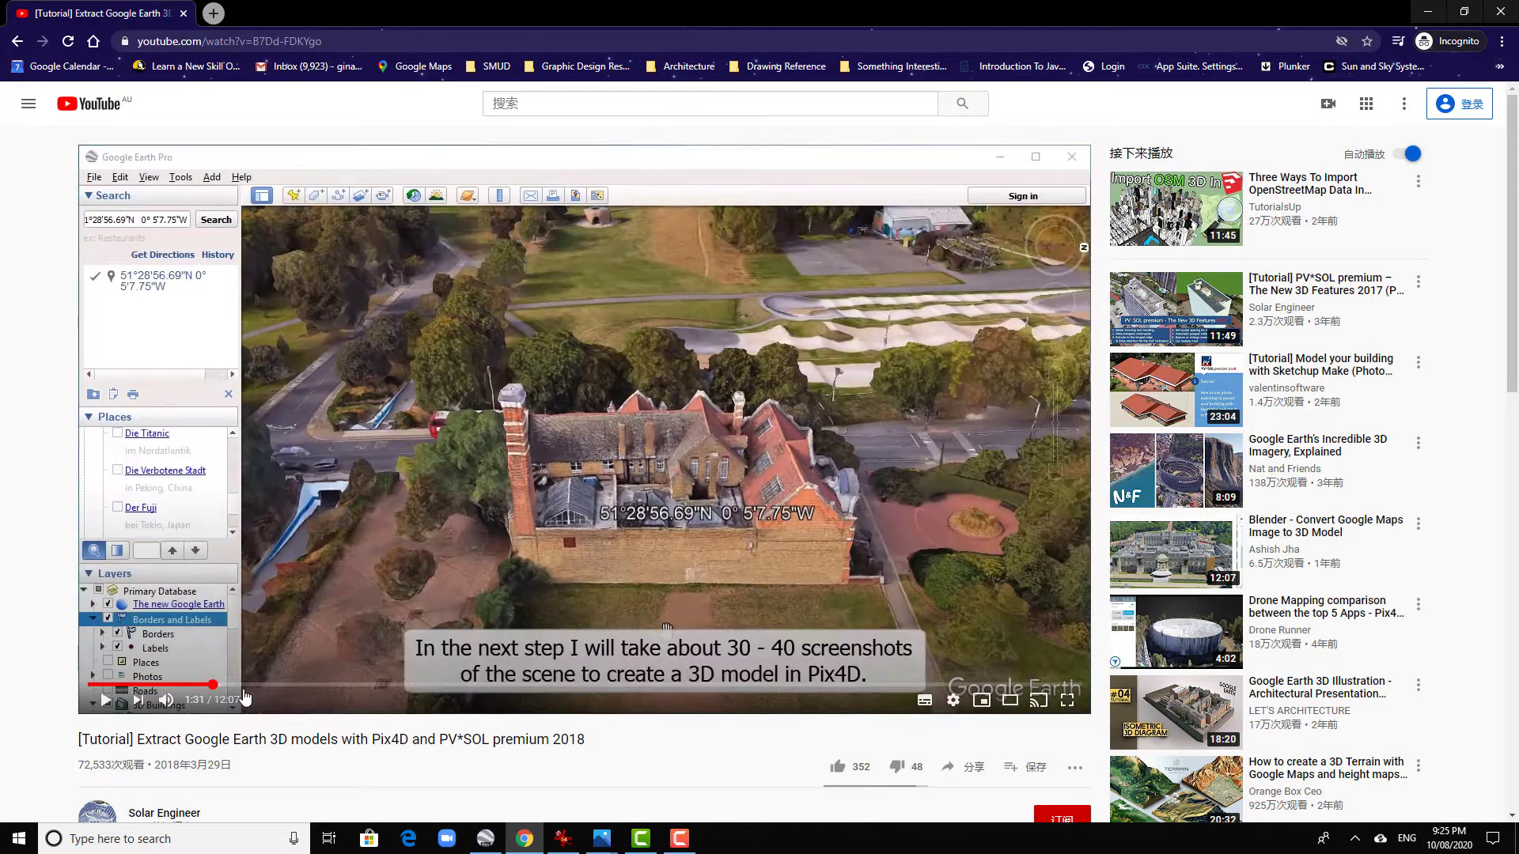
left_click(231, 686)
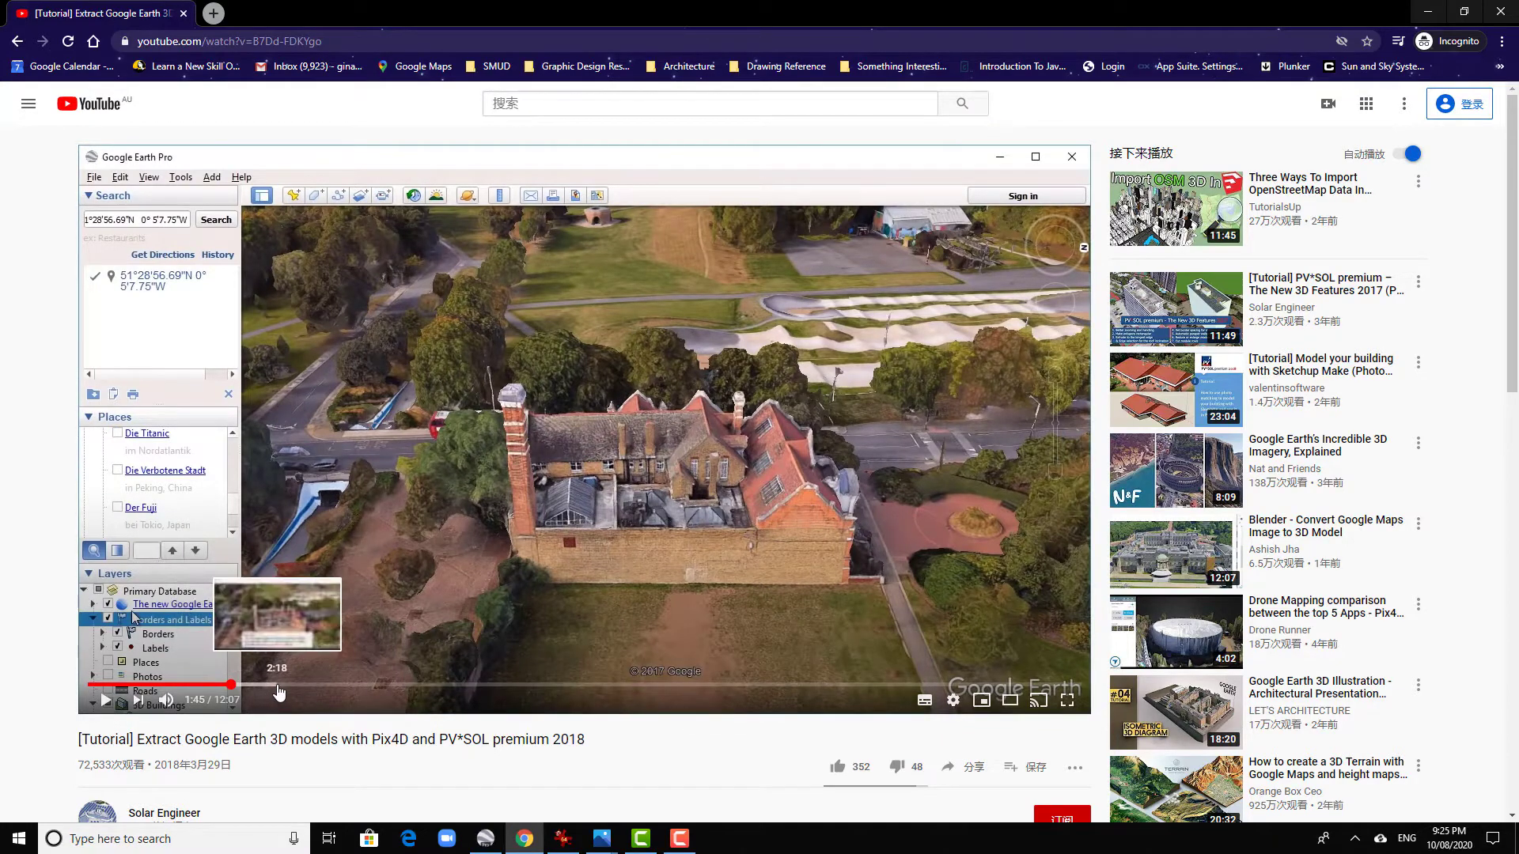
left_click(278, 685)
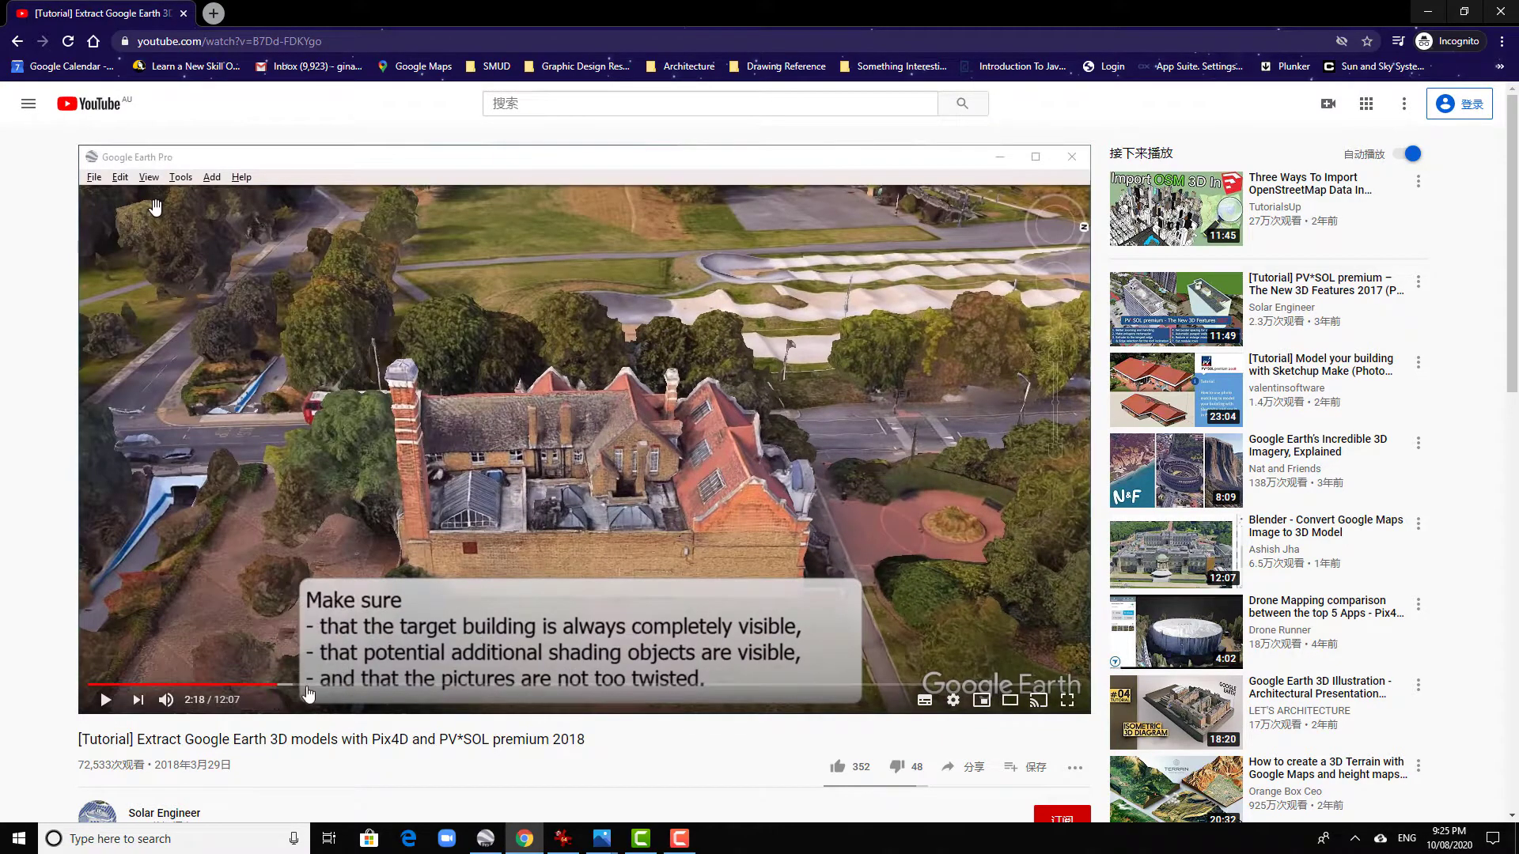
left_click(325, 685)
left_click(378, 686)
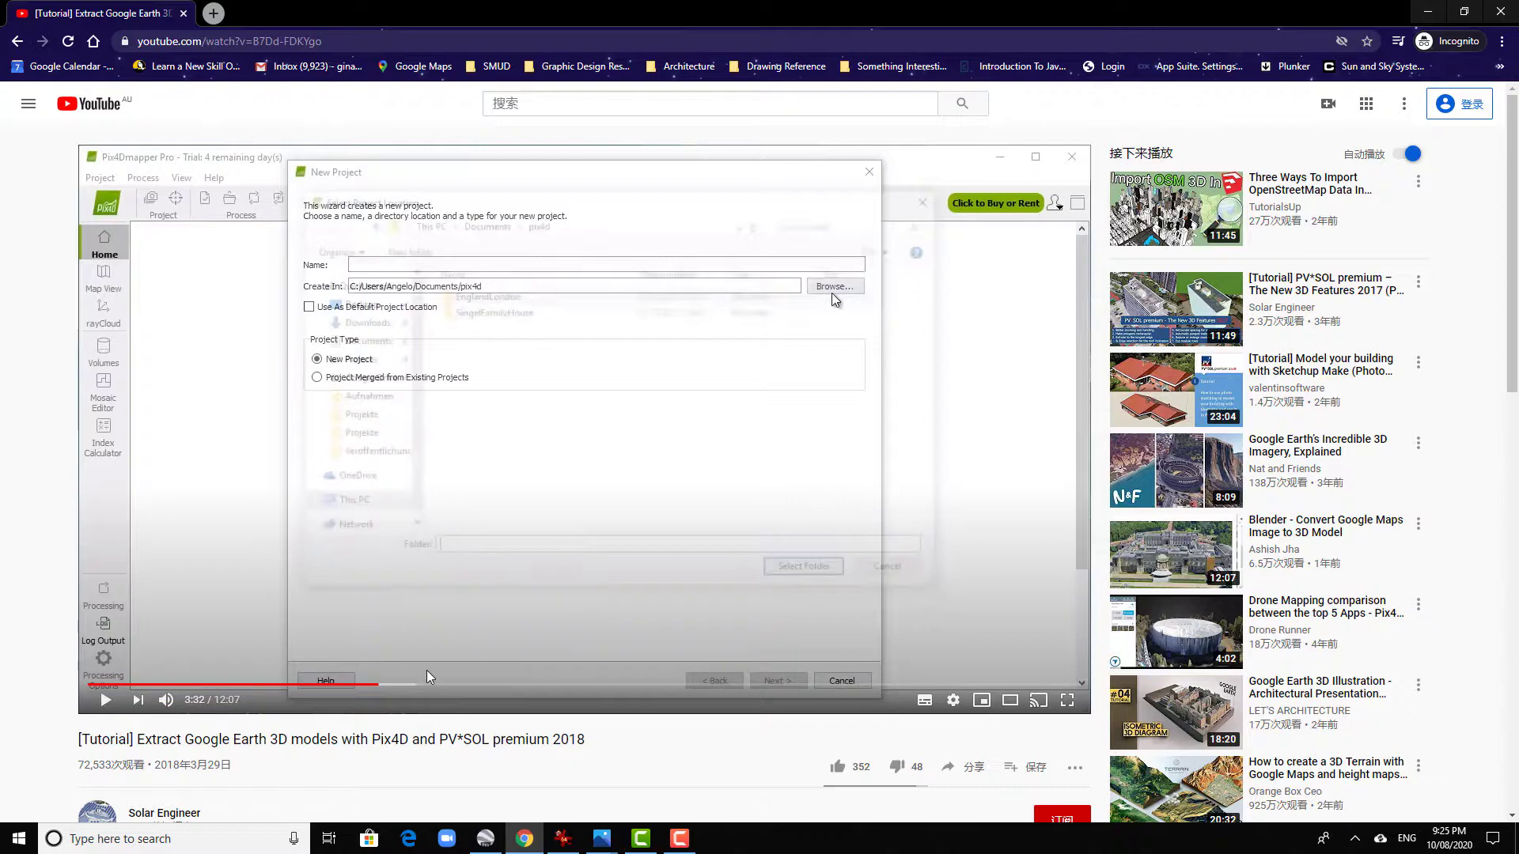
left_click(426, 684)
left_click(547, 686)
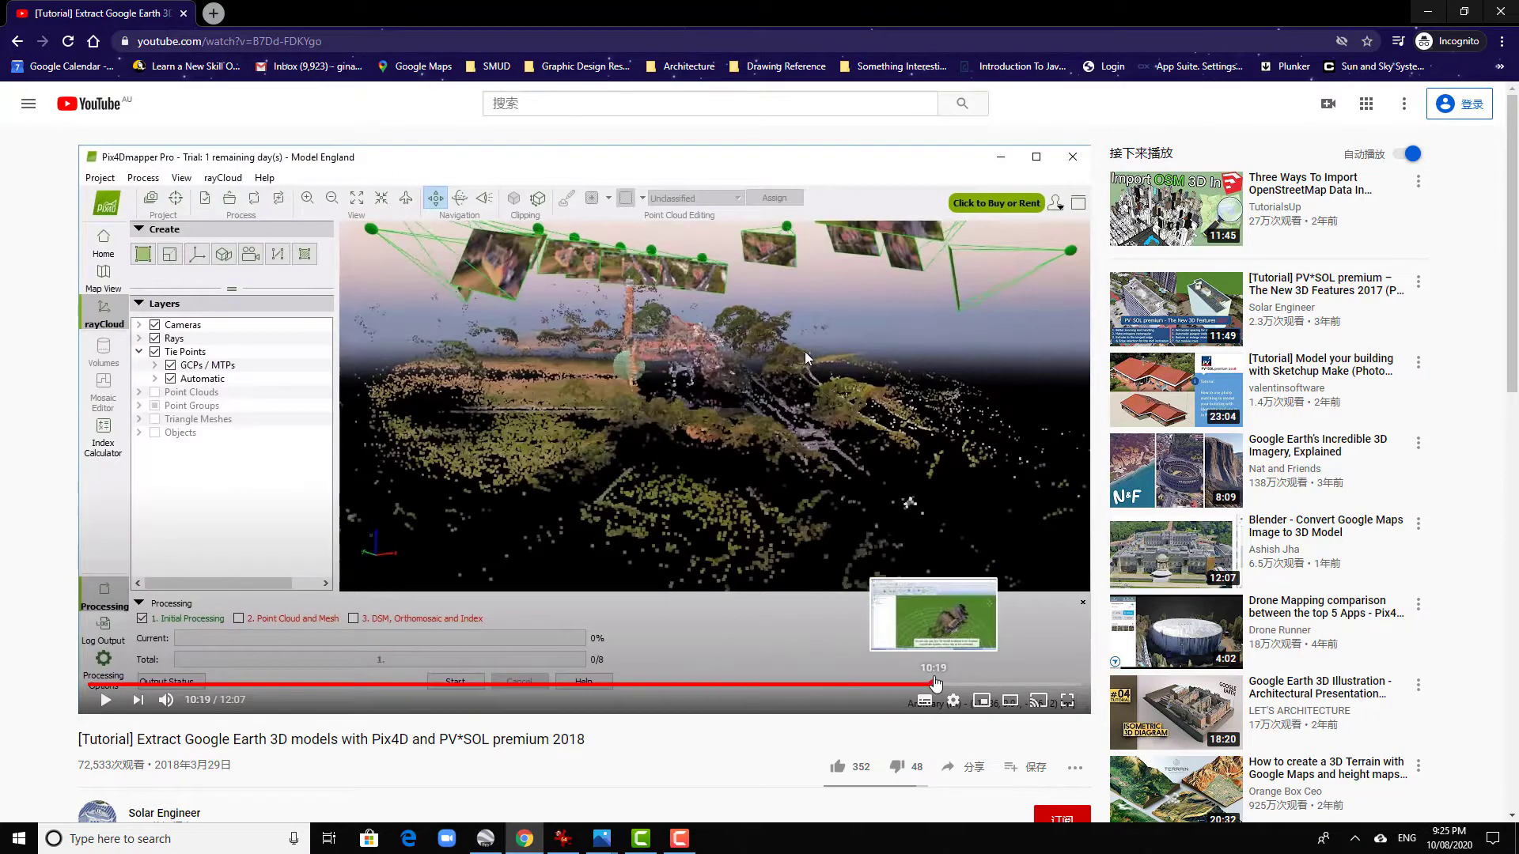
left_click(934, 686)
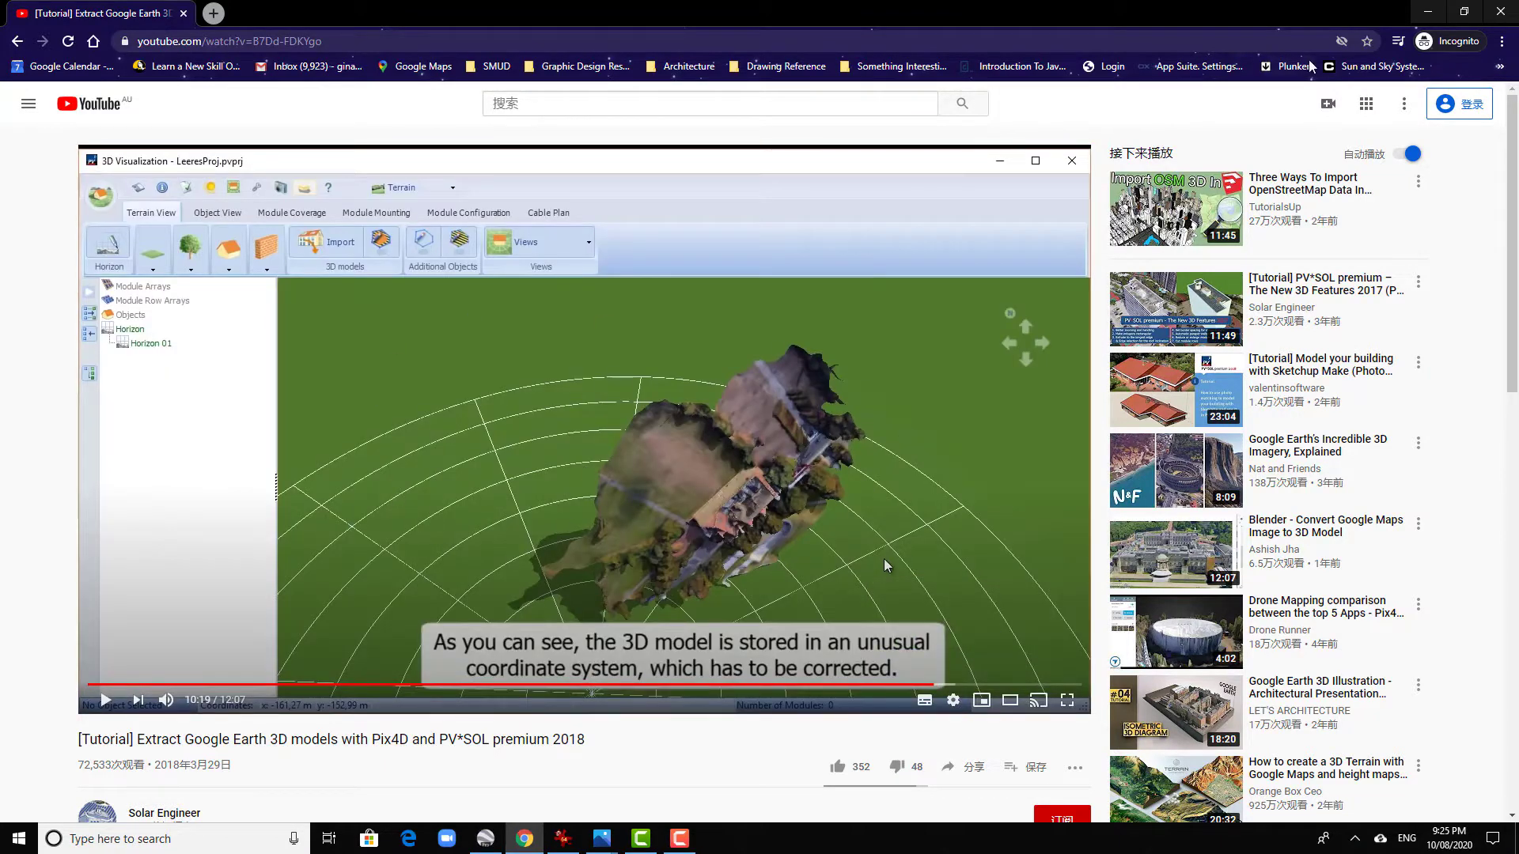
left_click(1429, 11)
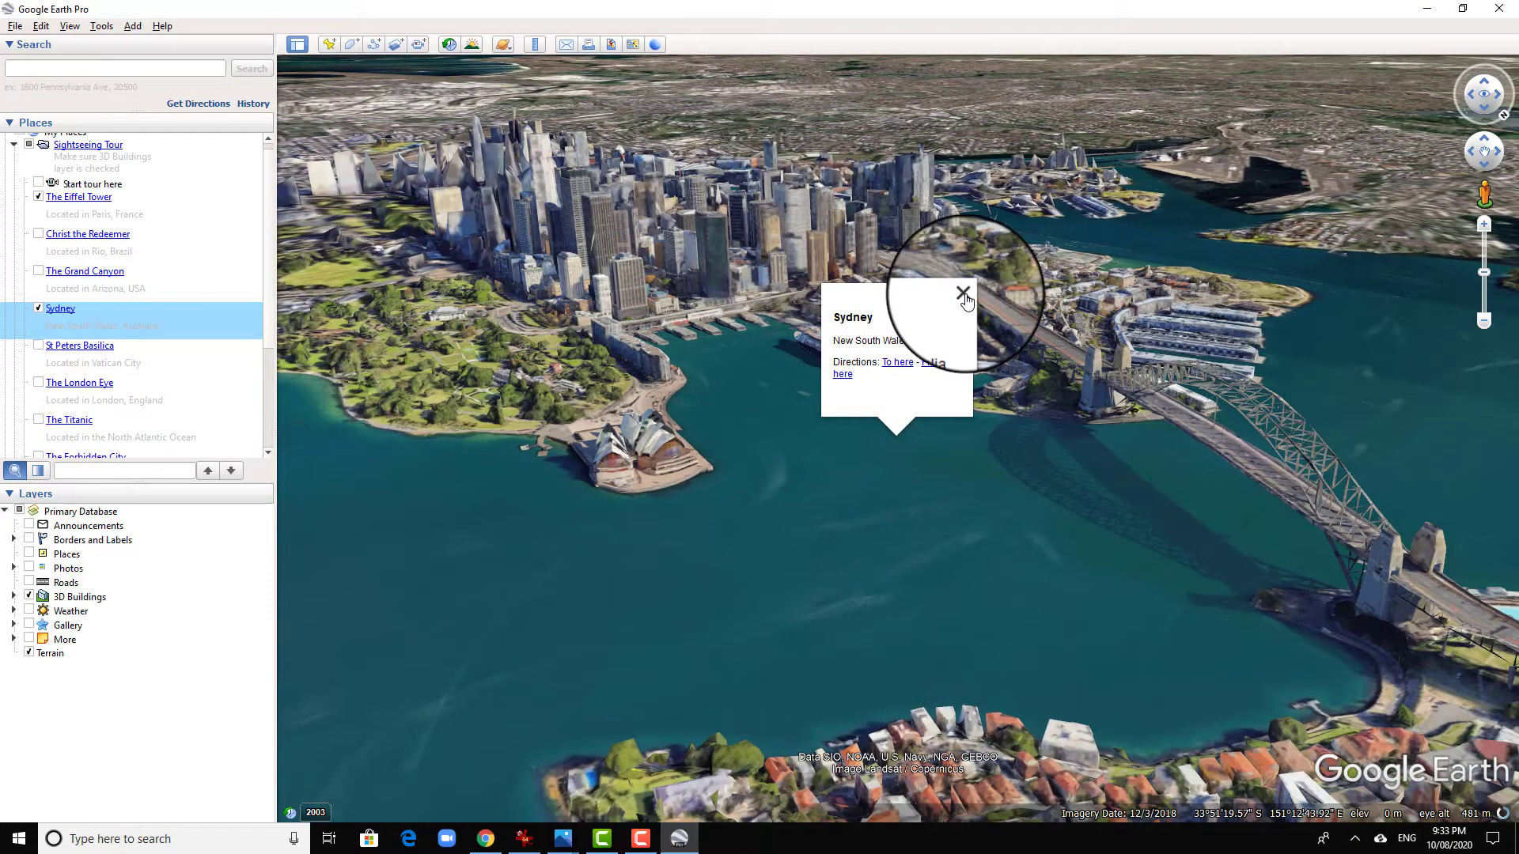
- Close the Sydney info balloon and set up a top-down, north-up view covering Circular Quay and the Opera House
left_click(963, 293)
left_click_drag(722, 562, 838, 631)
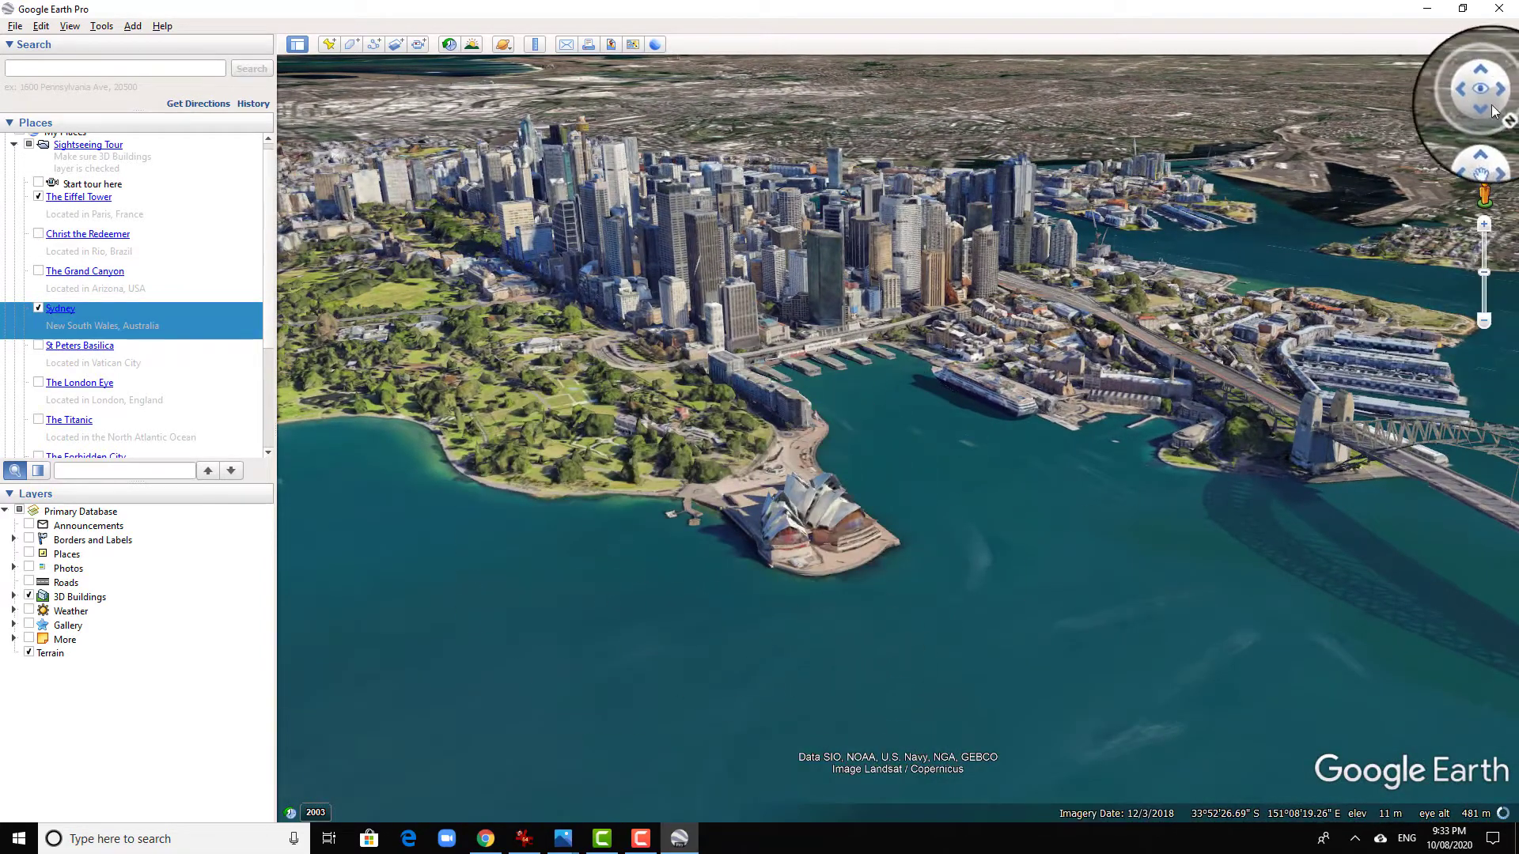
left_click_drag(901, 416, 1011, 515)
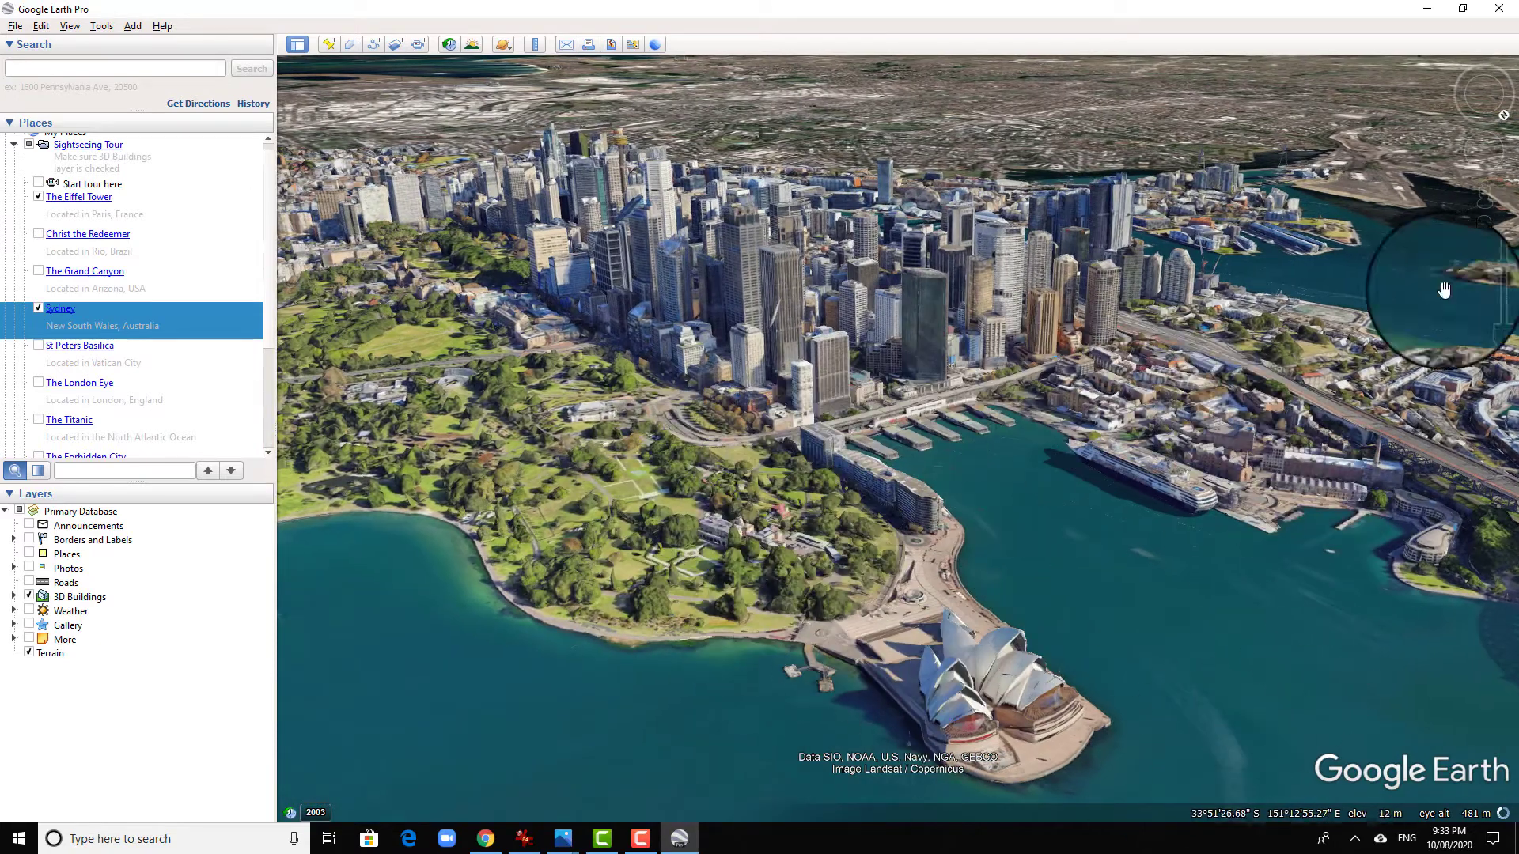
left_click(1496, 105)
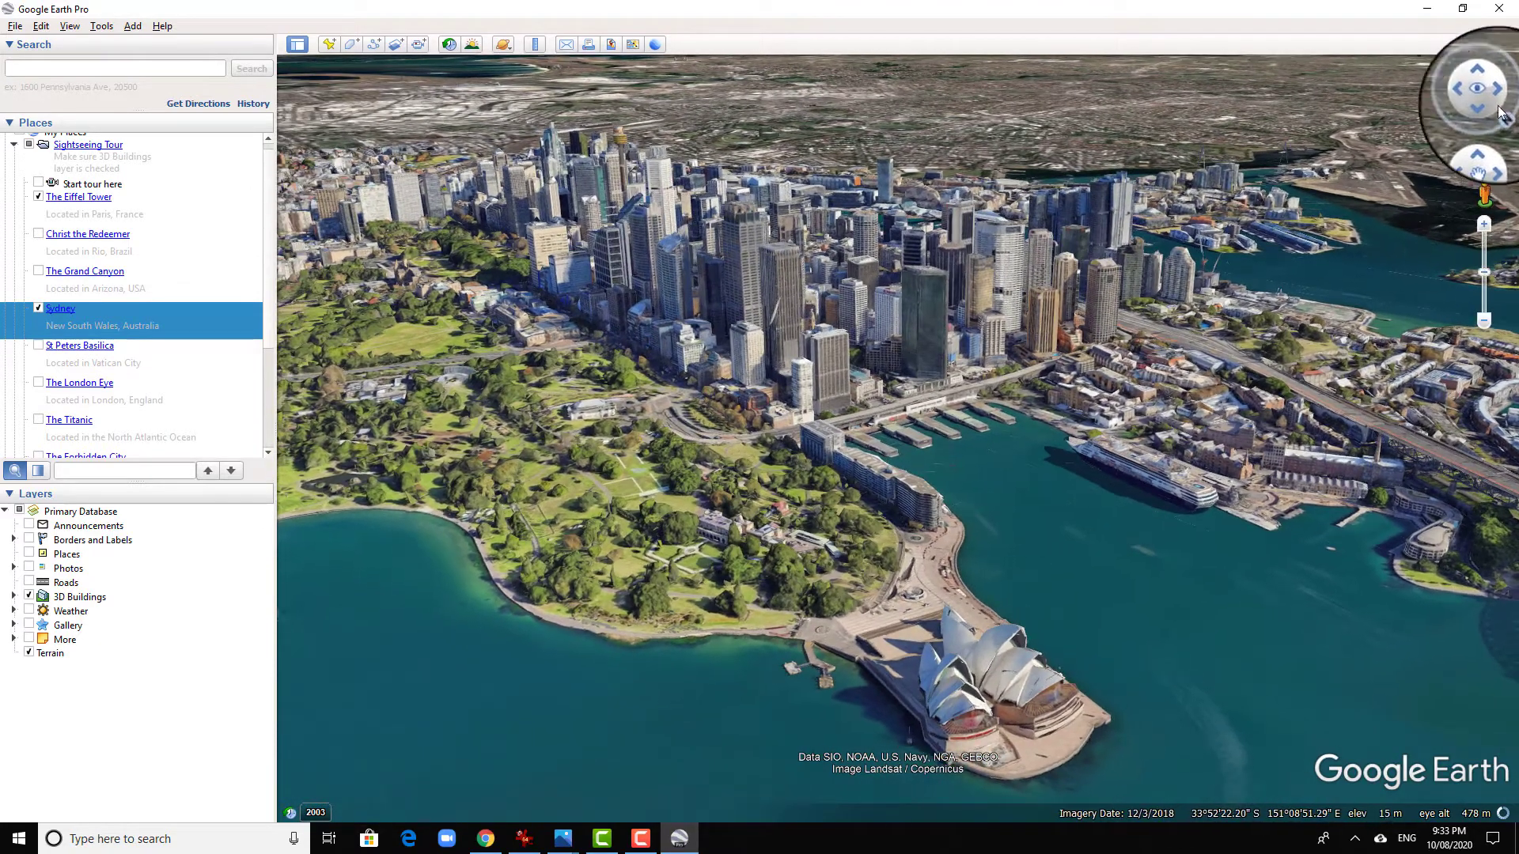
left_click(1479, 90)
left_click_drag(1480, 185, 1389, 853)
left_click_drag(1052, 329, 994, 547)
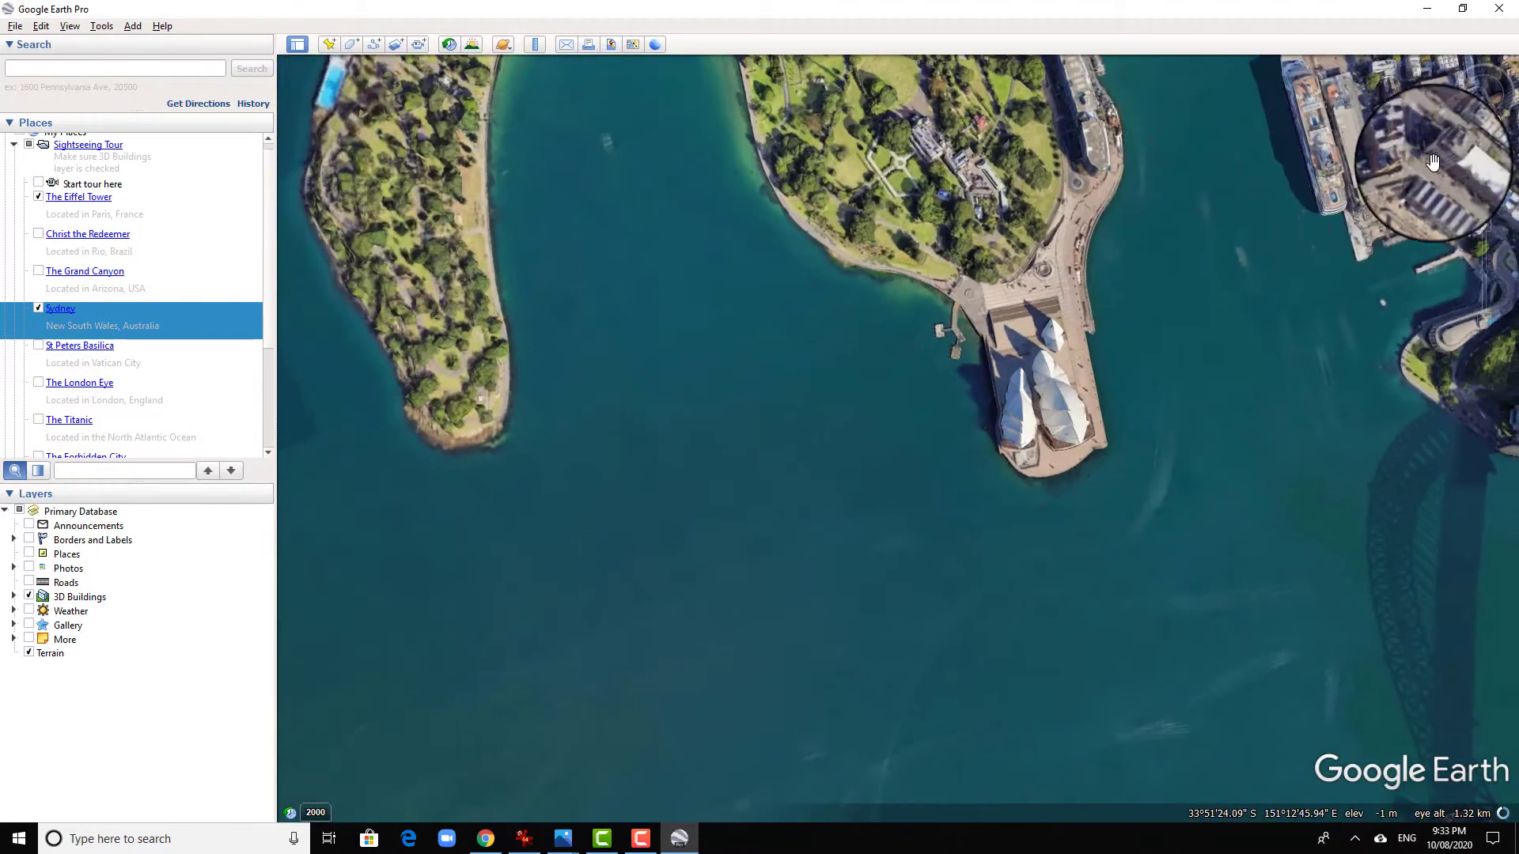
left_click(1495, 123)
left_click_drag(921, 541, 1246, 479)
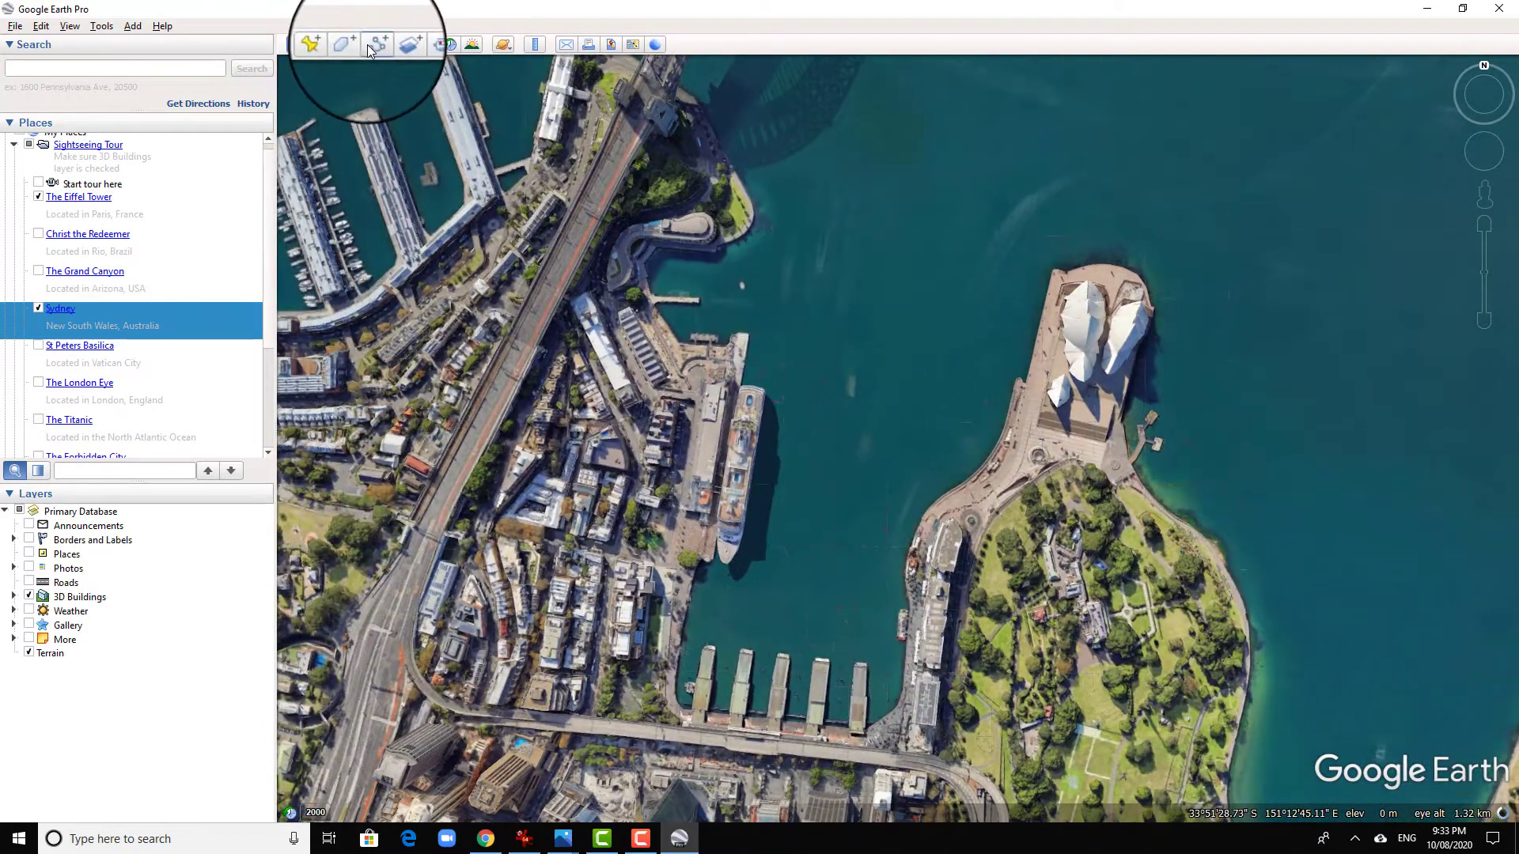
- Start a new path and lay out zigzag east-west passes from north of the Opera House down to the botanic gardens
left_click(369, 44)
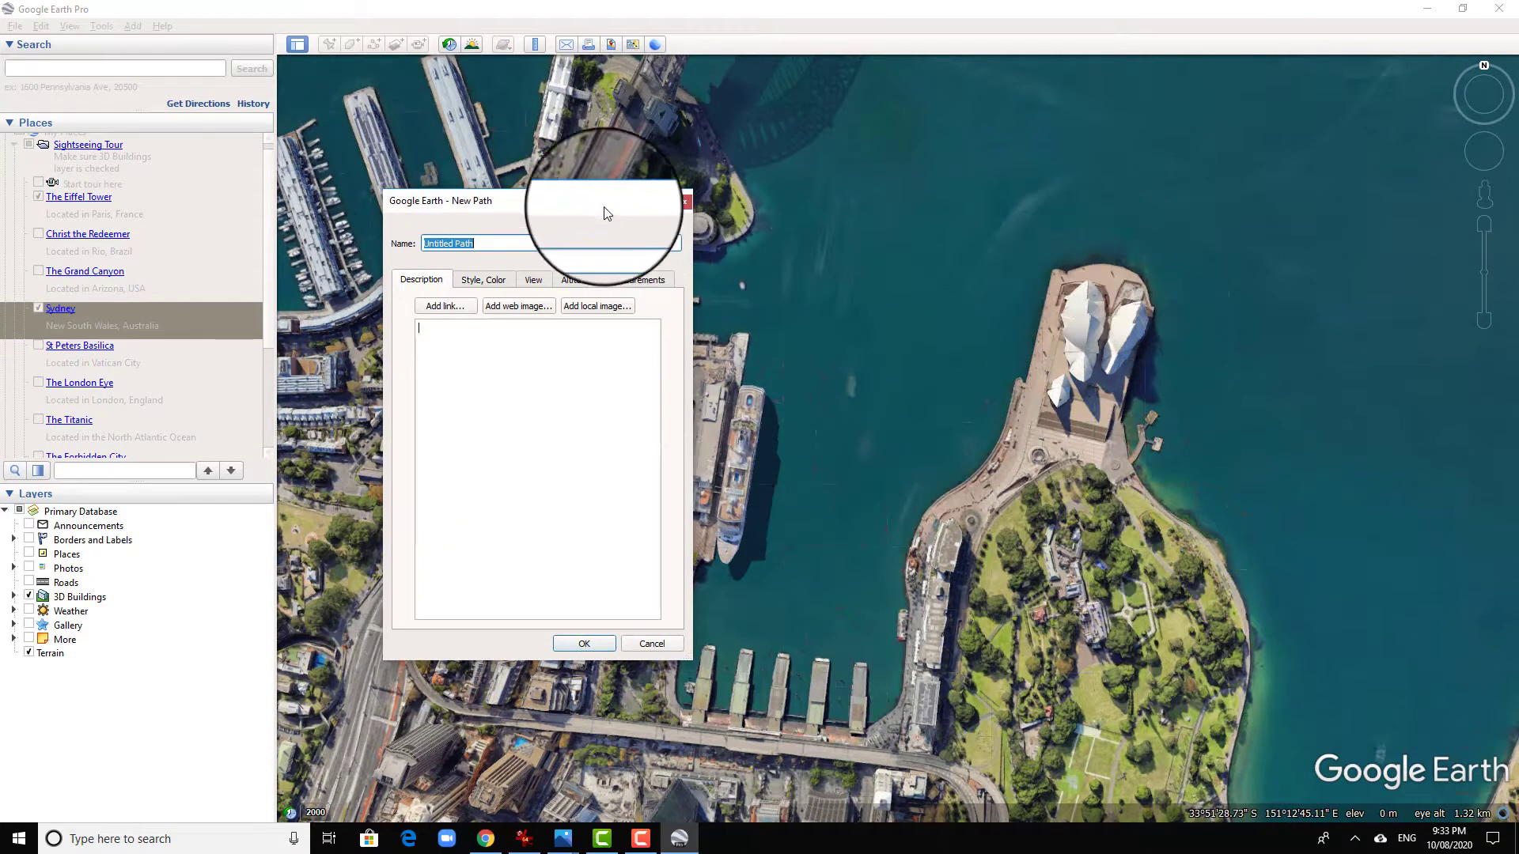
left_click_drag(584, 205, 300, 182)
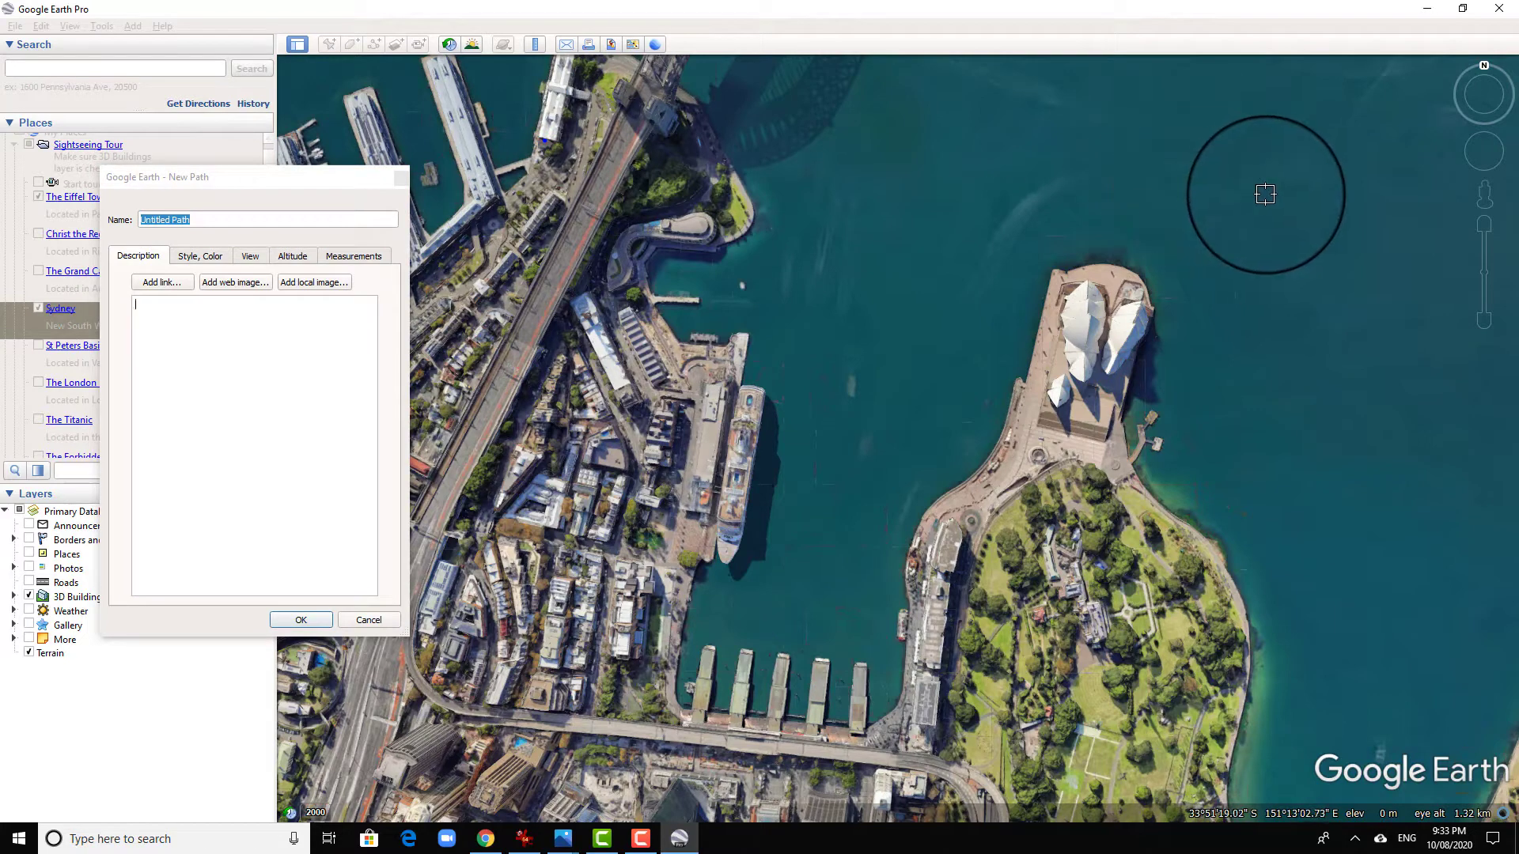
left_click(1266, 194)
left_click(1258, 274)
left_click(531, 214)
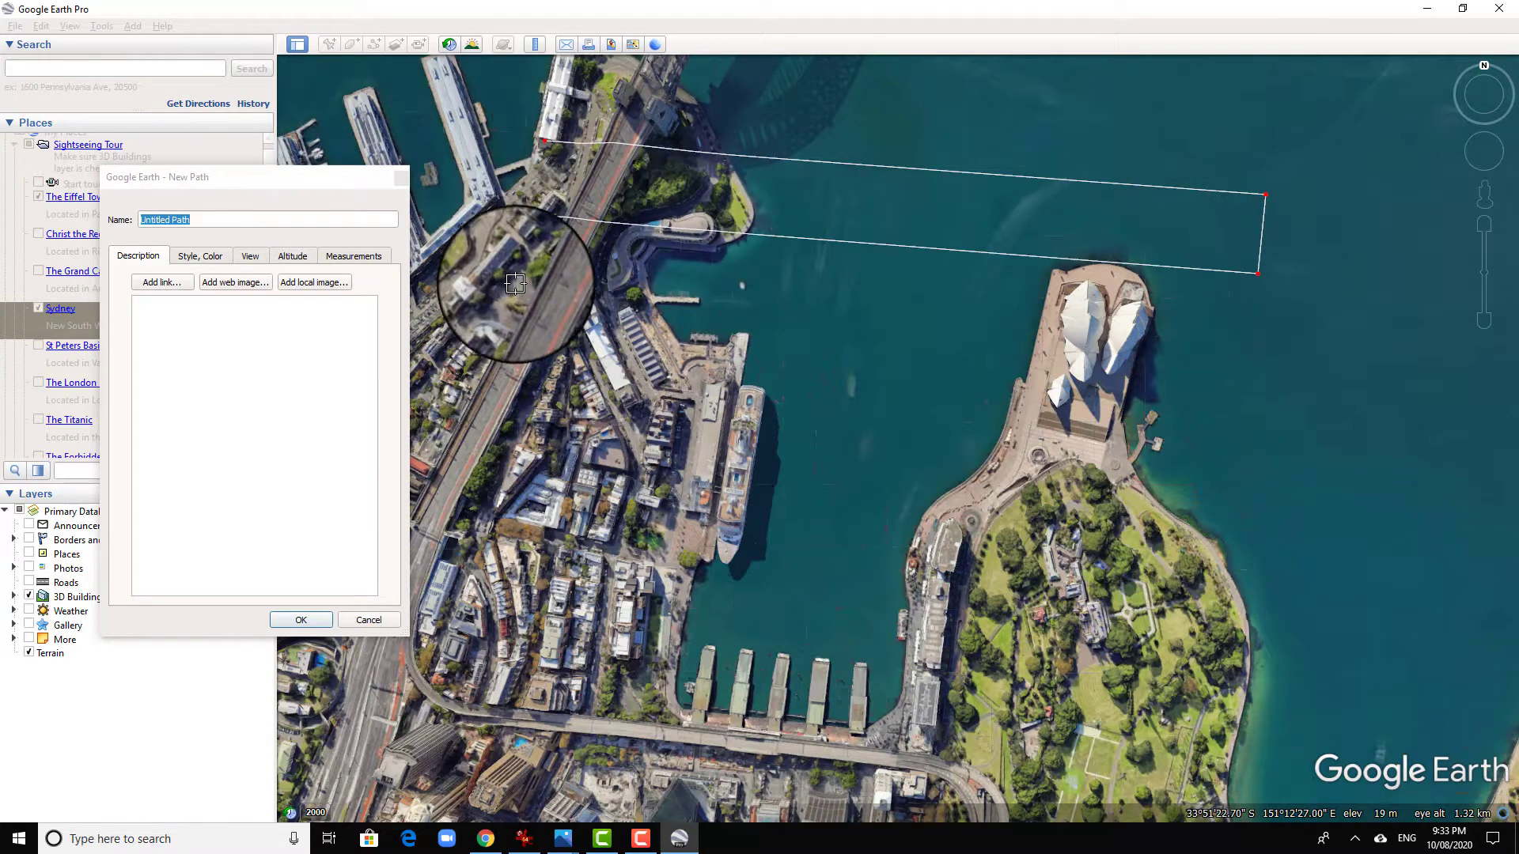
left_click(515, 283)
left_click(1250, 344)
left_click(1243, 405)
left_click(490, 341)
left_click(485, 393)
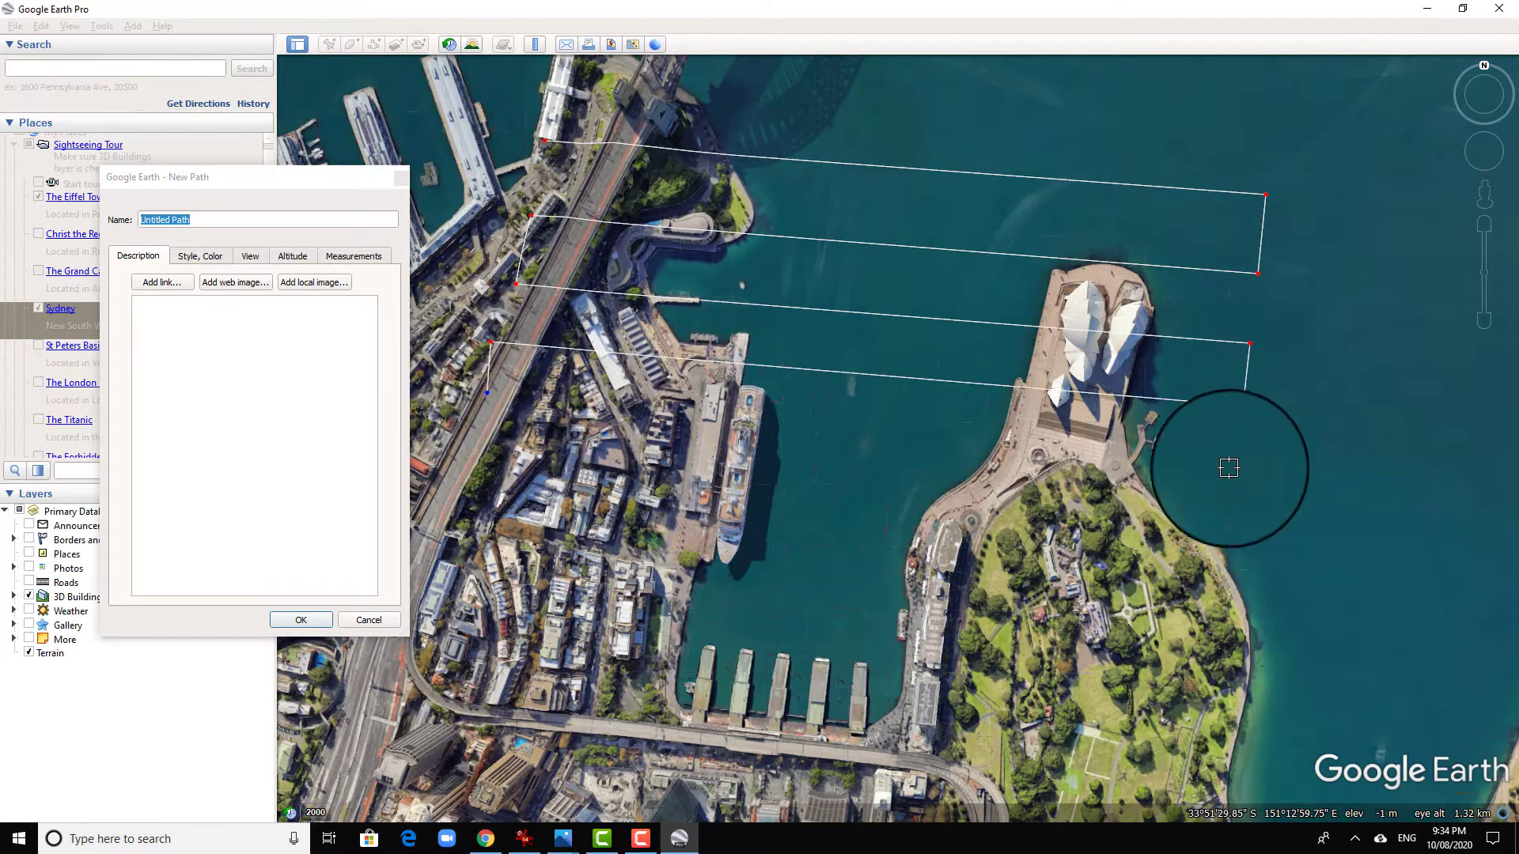
left_click(1247, 471)
left_click(1238, 530)
left_click(469, 449)
left_click(456, 495)
left_click(1268, 604)
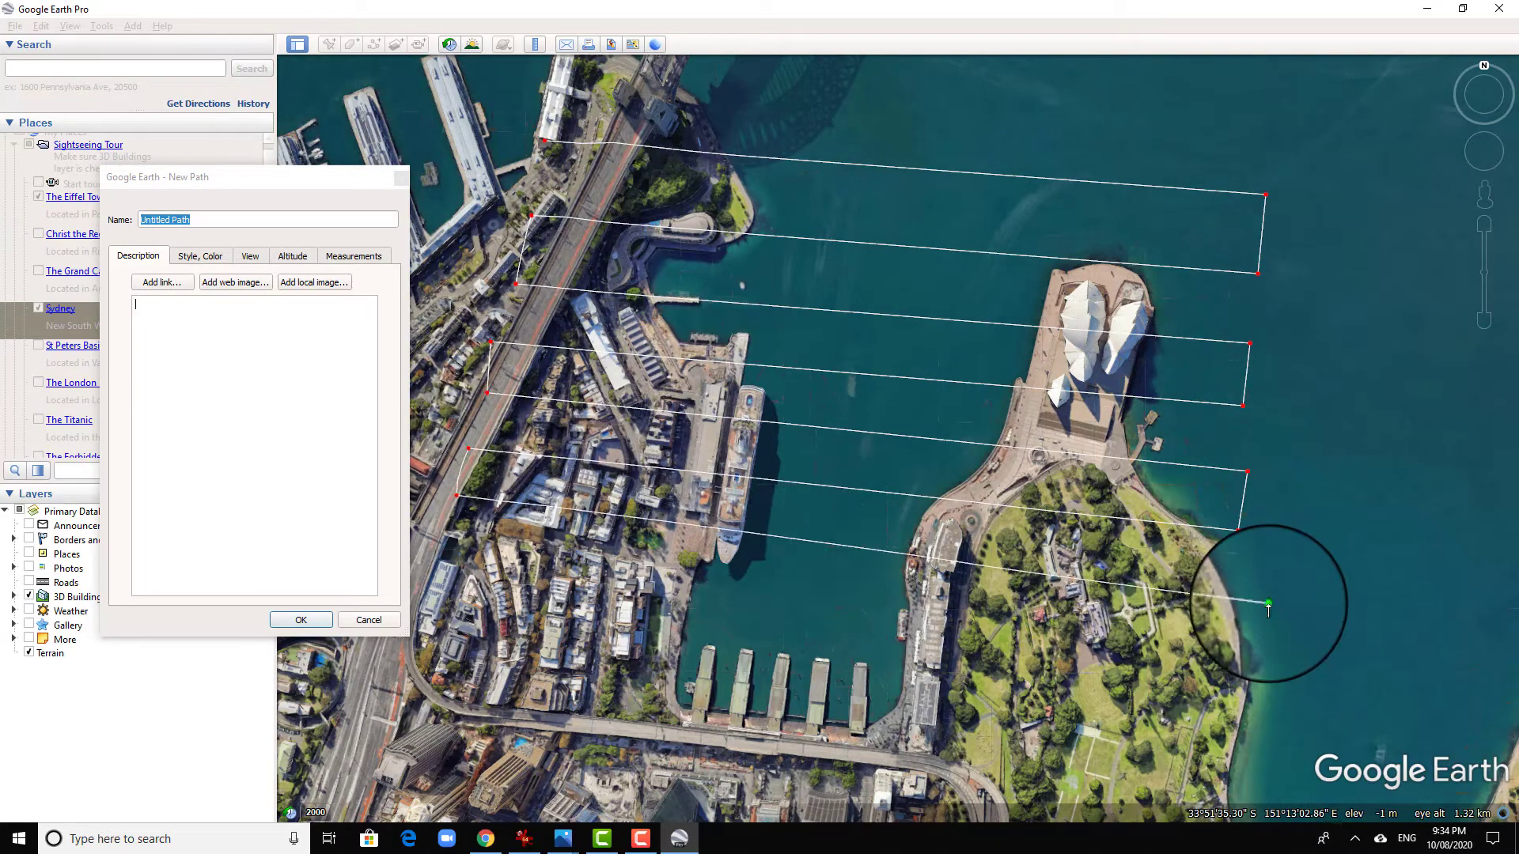
left_click(1261, 645)
left_click(437, 560)
left_click(433, 622)
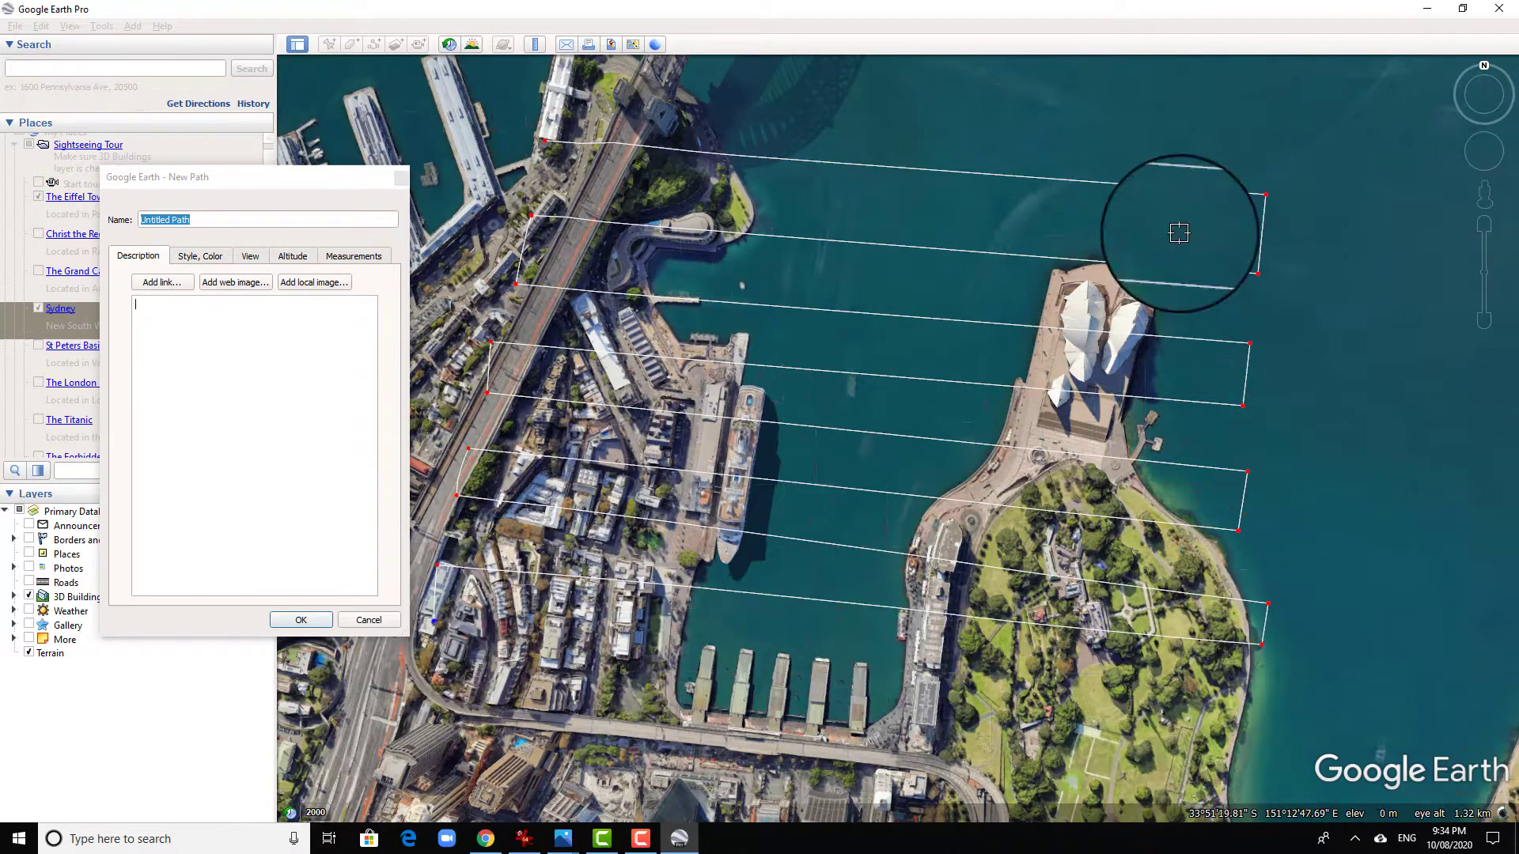
- Continue the path with zigzag north-south passes from the bridge approach eastward past the Opera House, completing a crosshatch grid
left_click(496, 636)
left_click(571, 113)
left_click(660, 133)
left_click(565, 629)
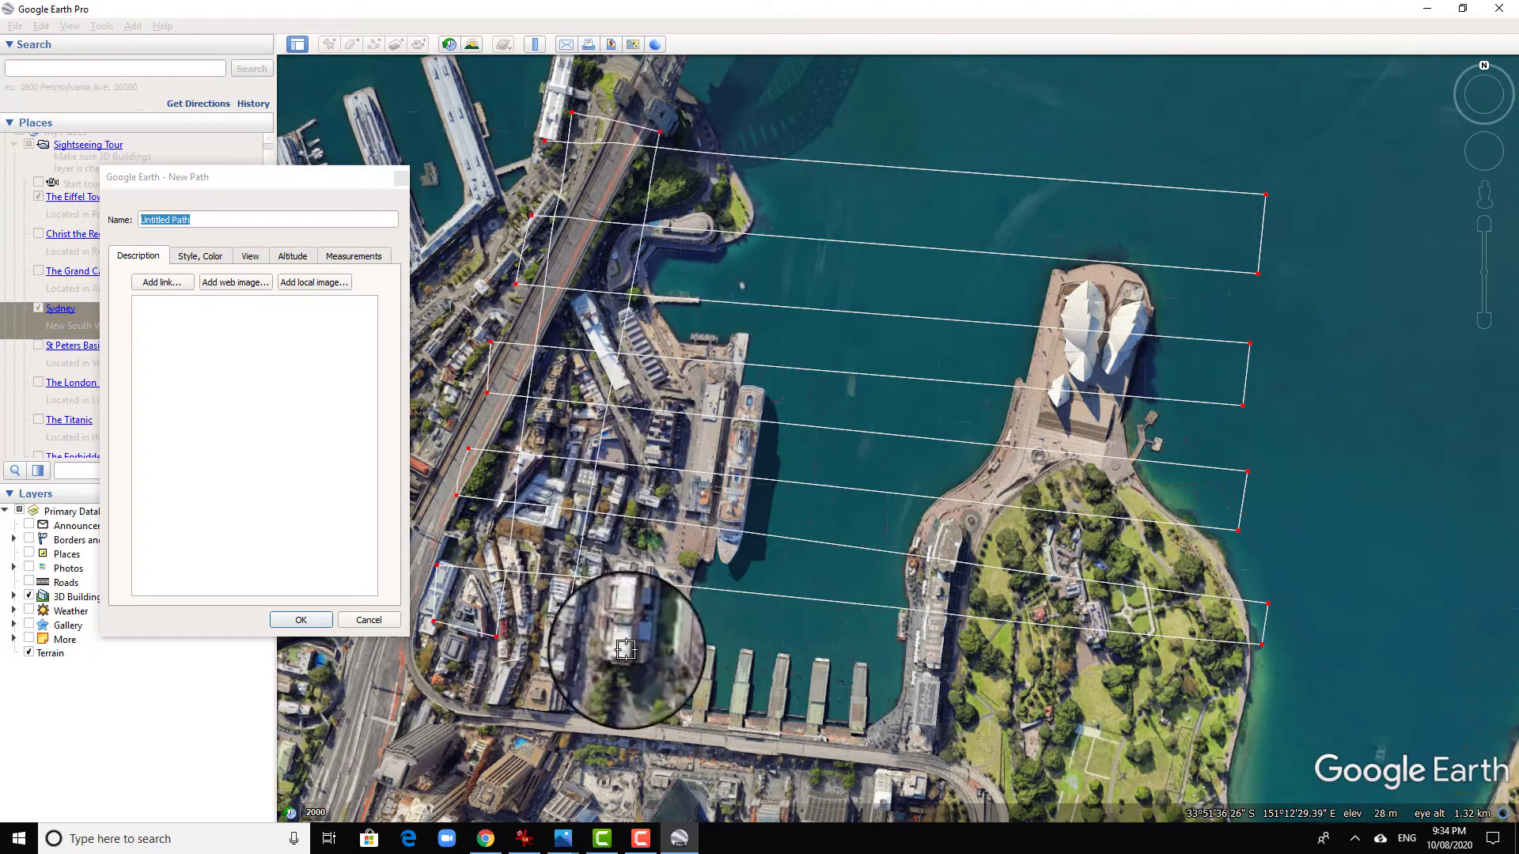
left_click(642, 649)
left_click(740, 125)
left_click(811, 132)
left_click(738, 661)
left_click(801, 667)
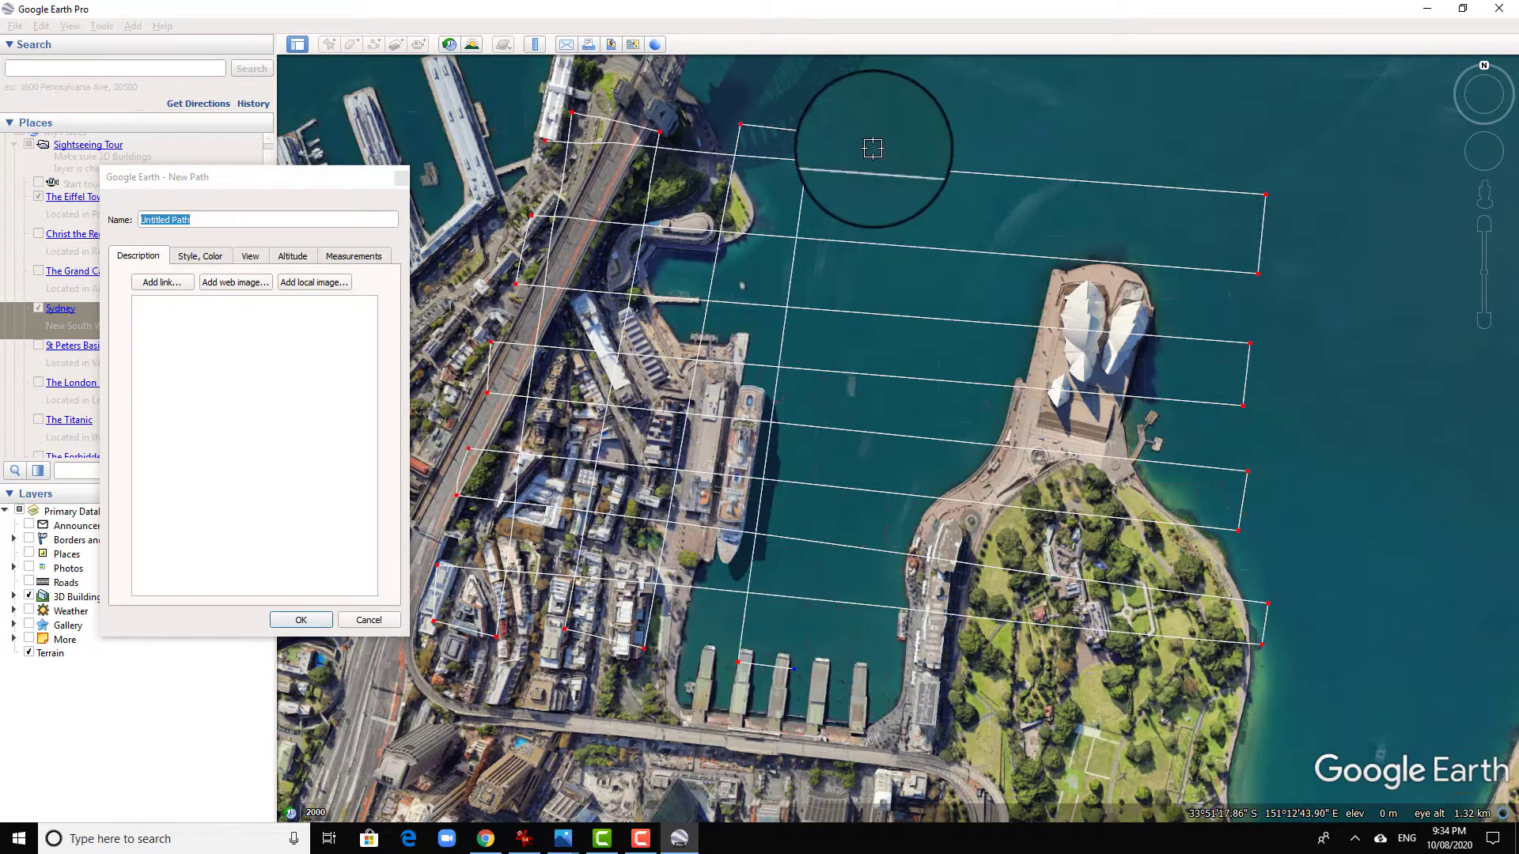
left_click(873, 143)
left_click(929, 150)
left_click(857, 665)
left_click(919, 671)
left_click(985, 129)
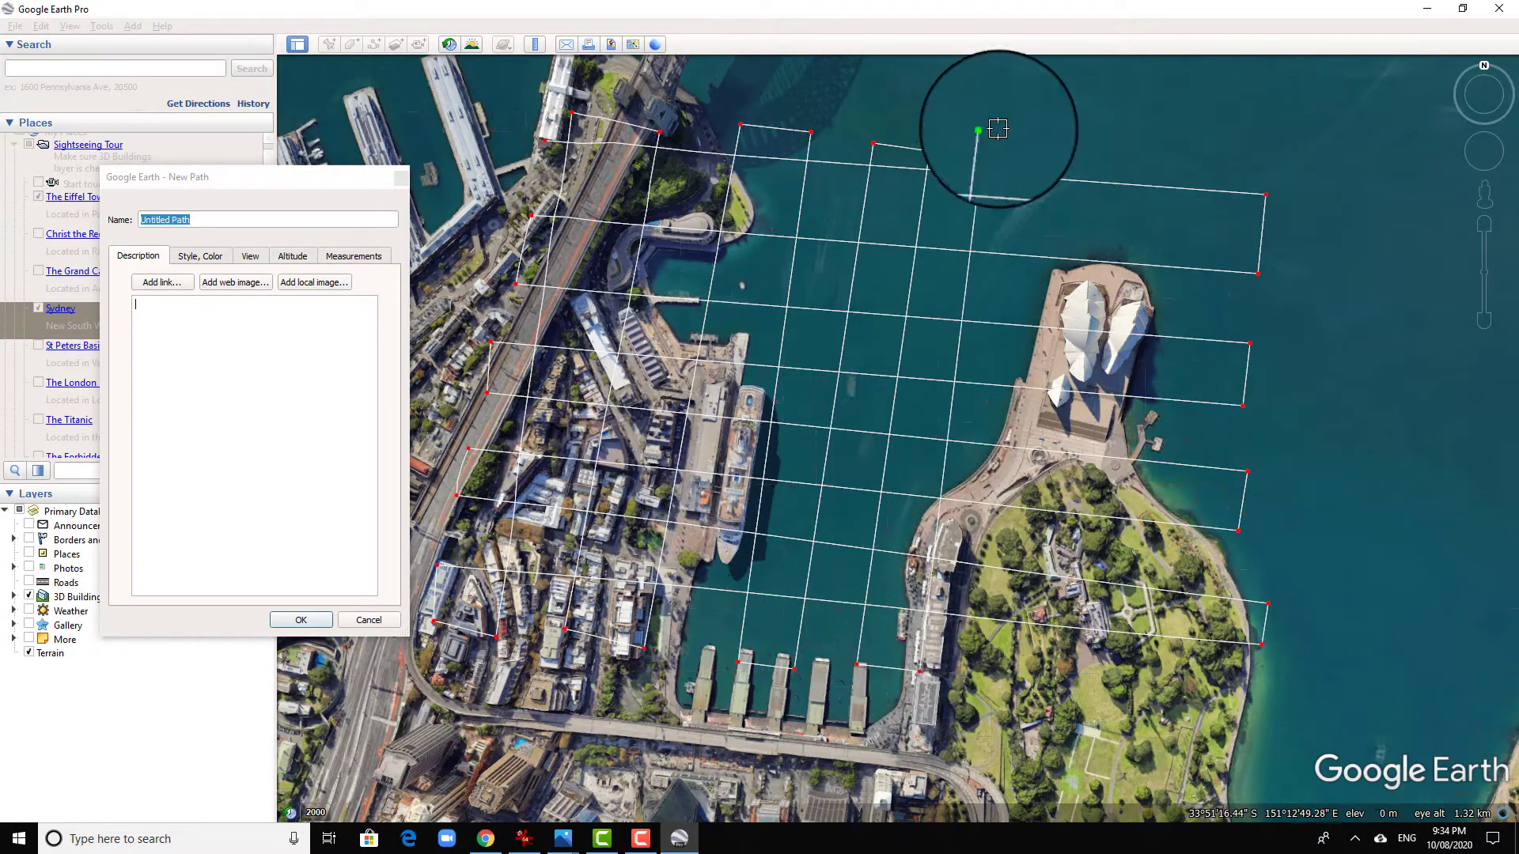
left_click(1061, 138)
left_click(990, 694)
left_click(1072, 704)
left_click(1140, 137)
left_click(1202, 146)
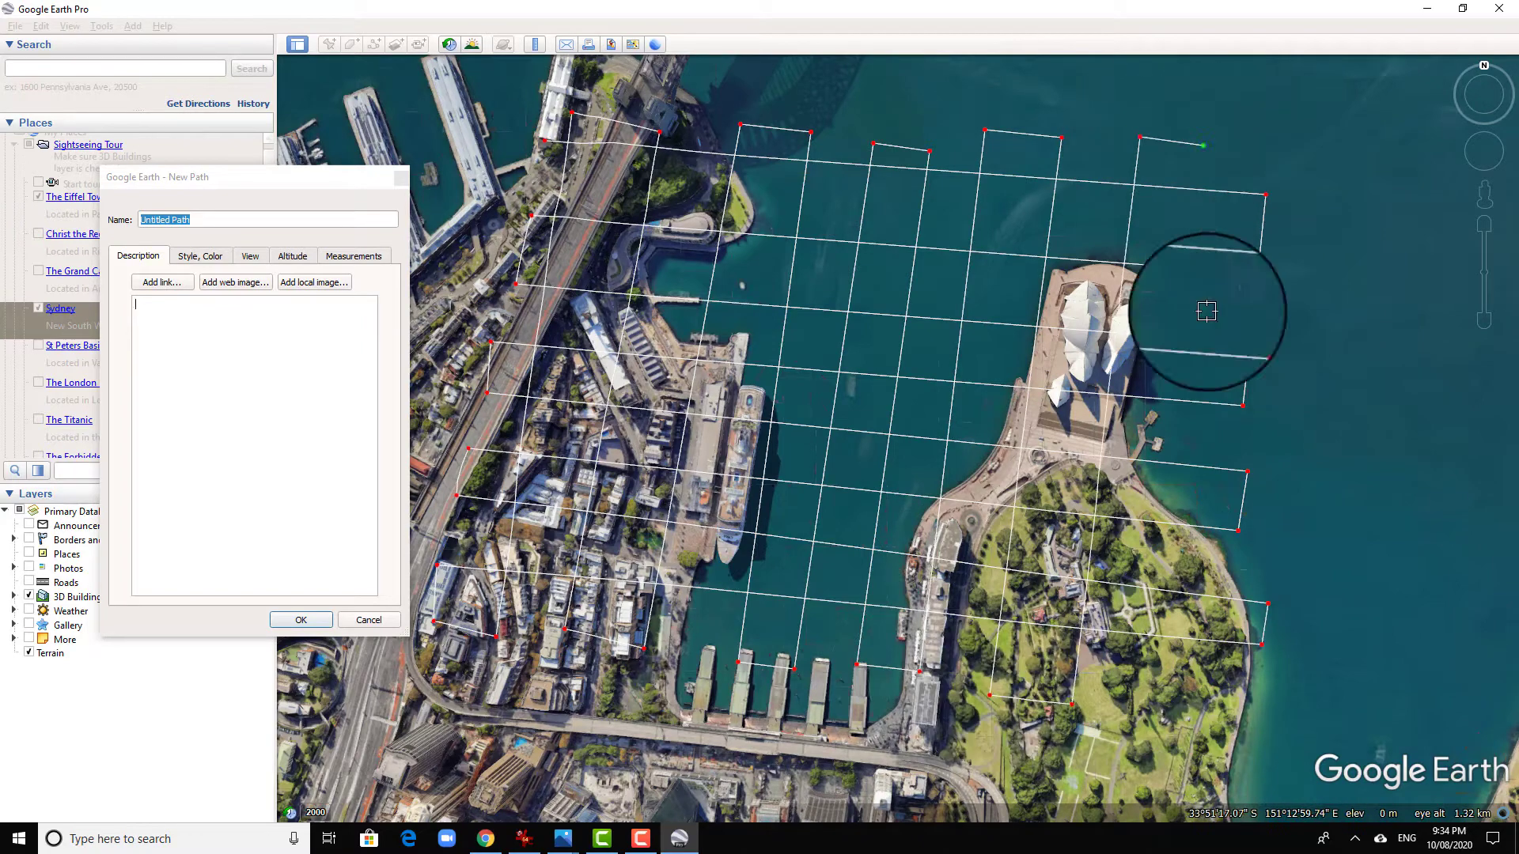
left_click(1144, 710)
left_click(1226, 723)
left_click(1293, 159)
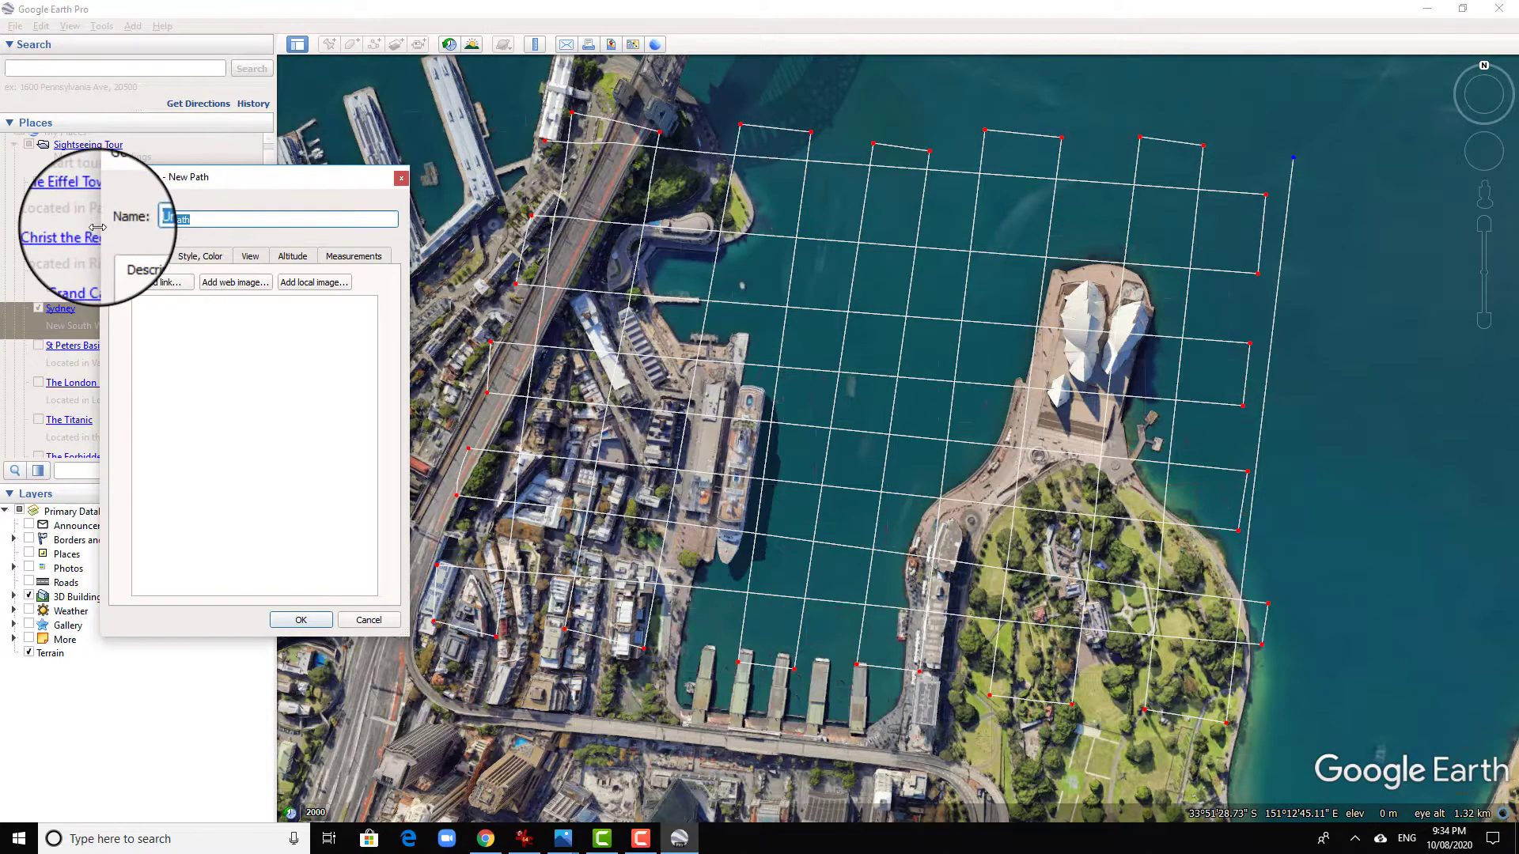
- Name the path Sydney, set its altitude to 94 m relative to ground, and save it
key("Caps_Lock")
type("Sydney")
left_click(286, 255)
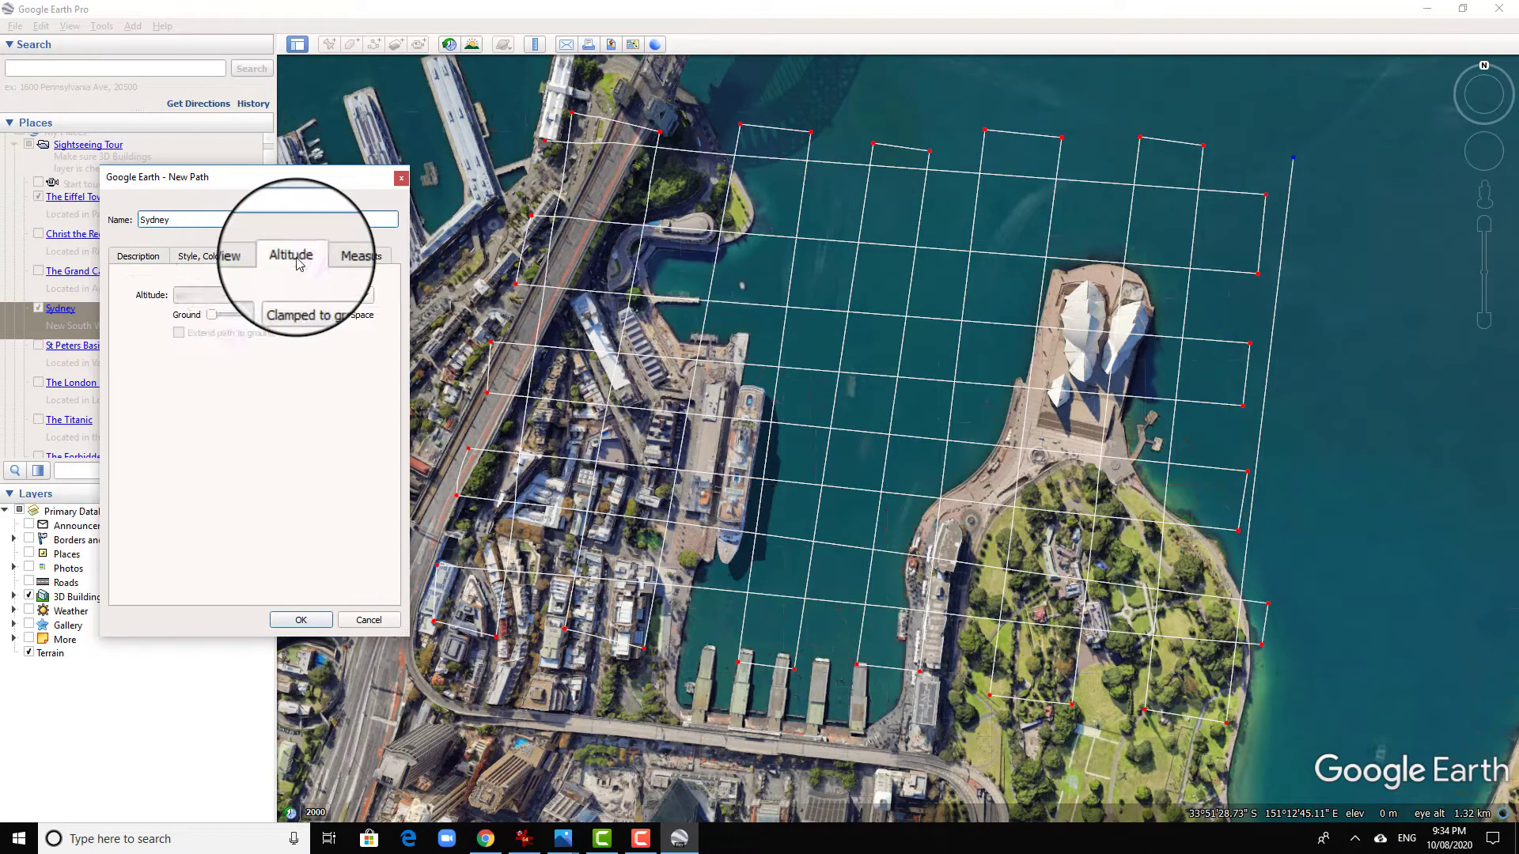
left_click(312, 296)
left_click(311, 330)
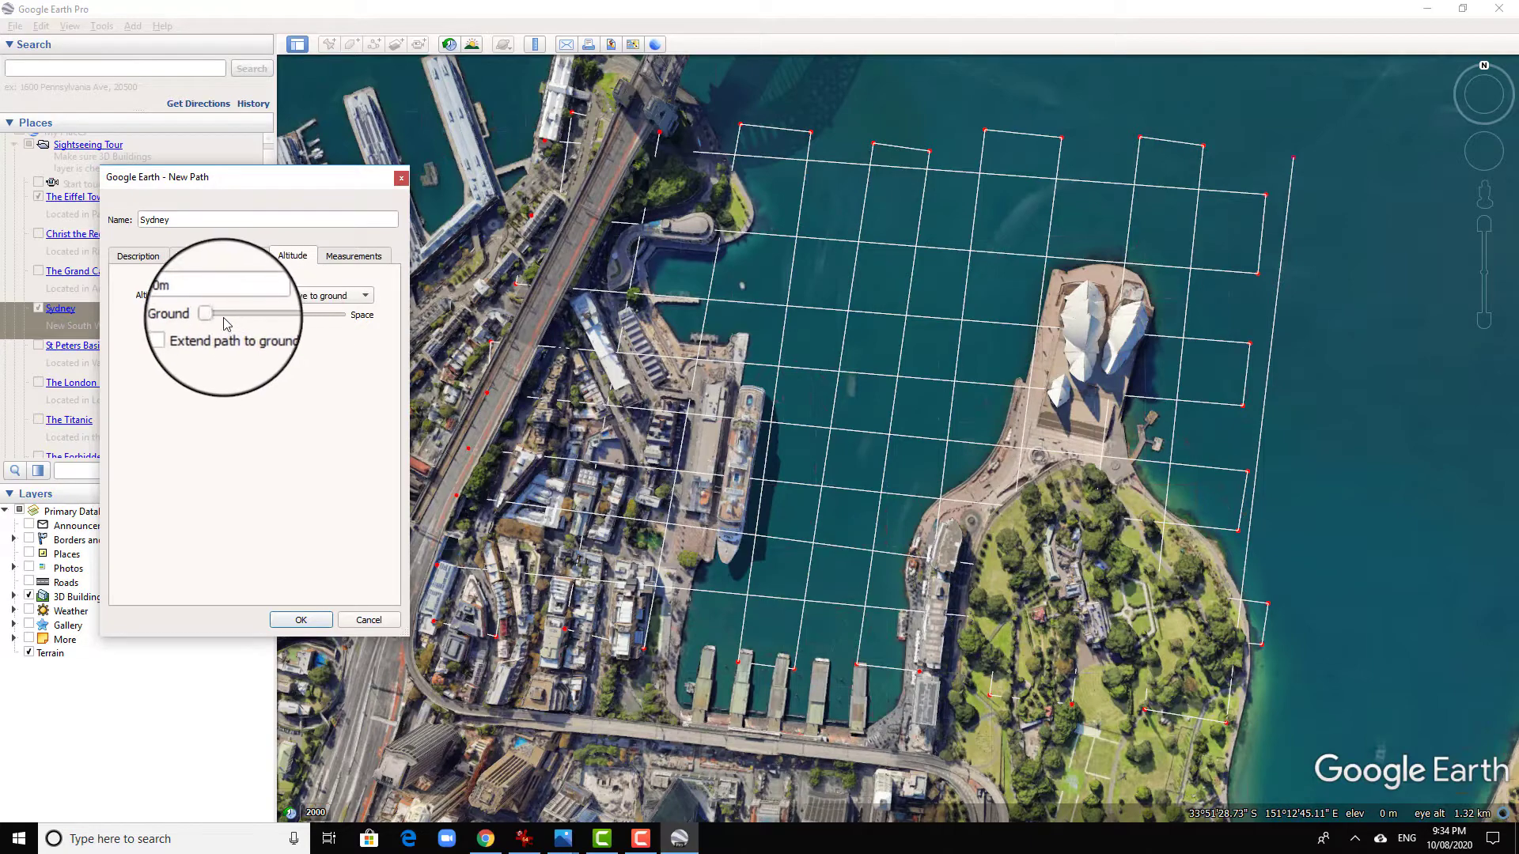
left_click_drag(216, 317, 229, 317)
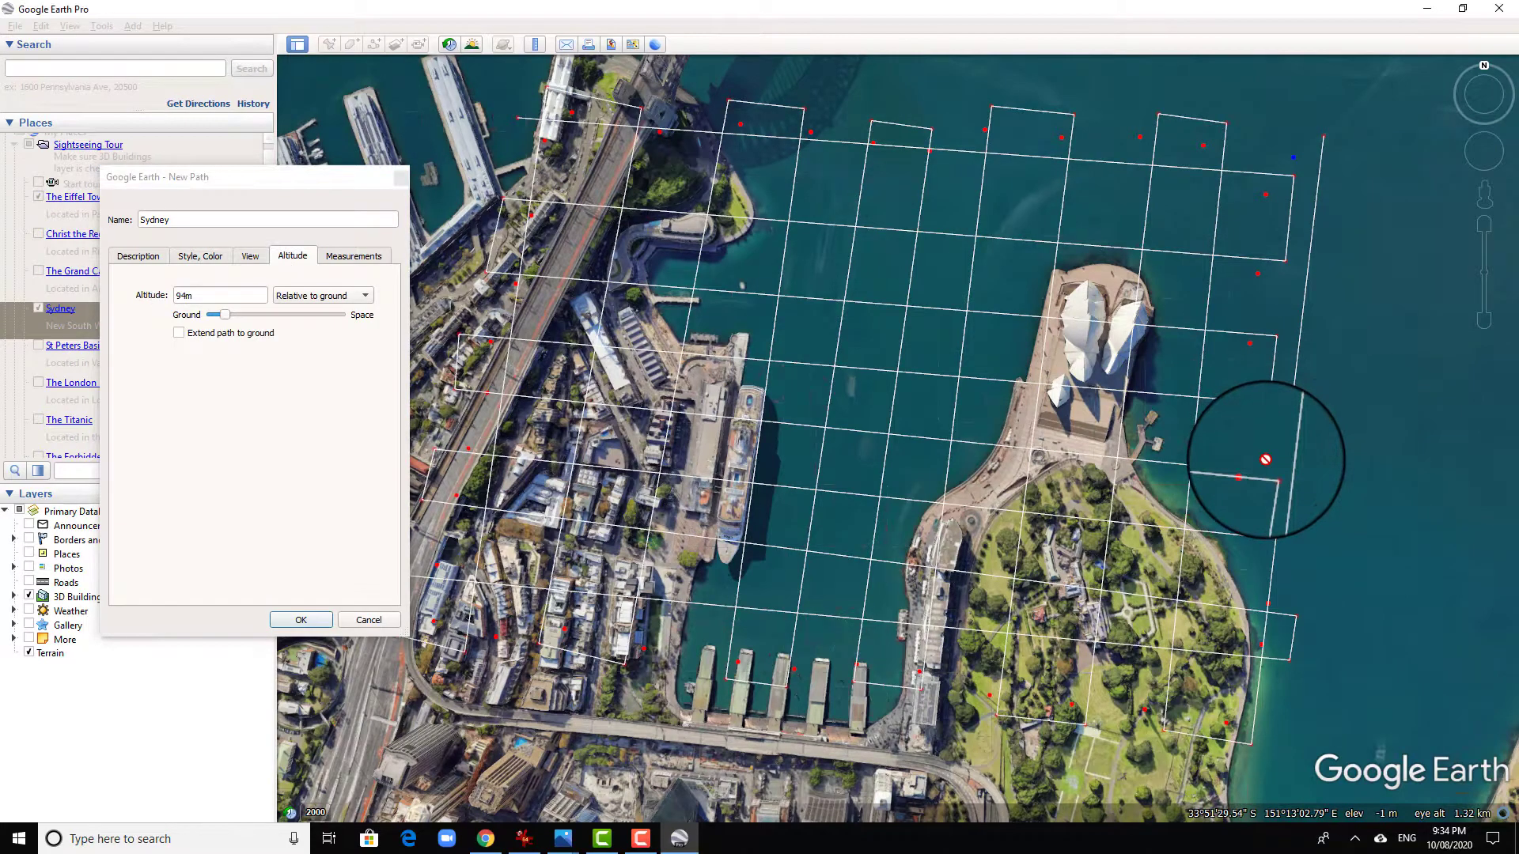
left_click(297, 621)
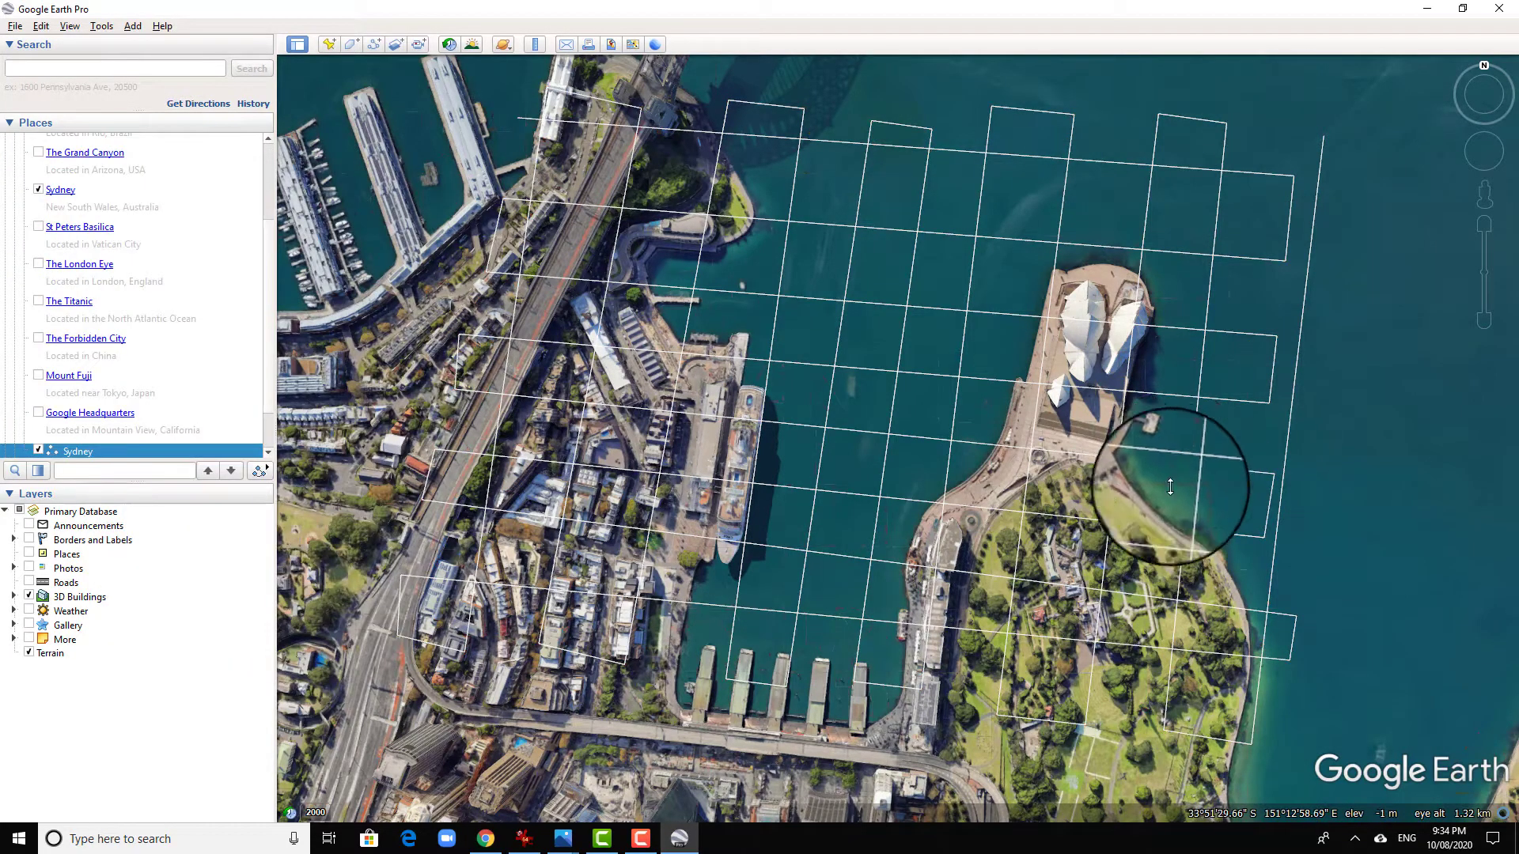
- Inspect the raised Sydney path from an oblique angle, play the tour along it, and pause the playback
middle_click_drag(1169, 458, 840, 771)
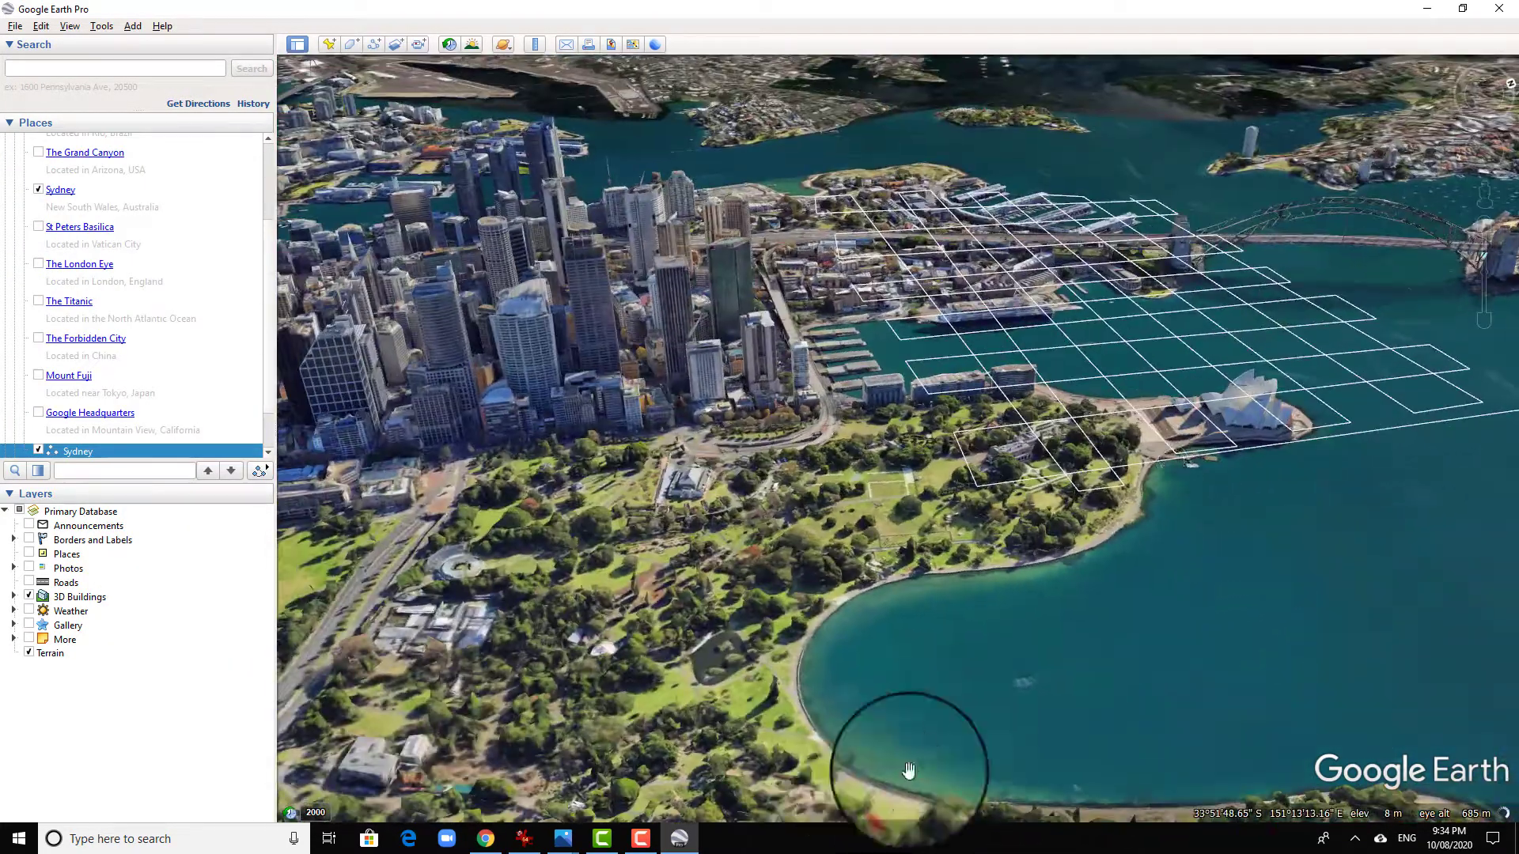
middle_click_drag(1147, 592, 1255, 603)
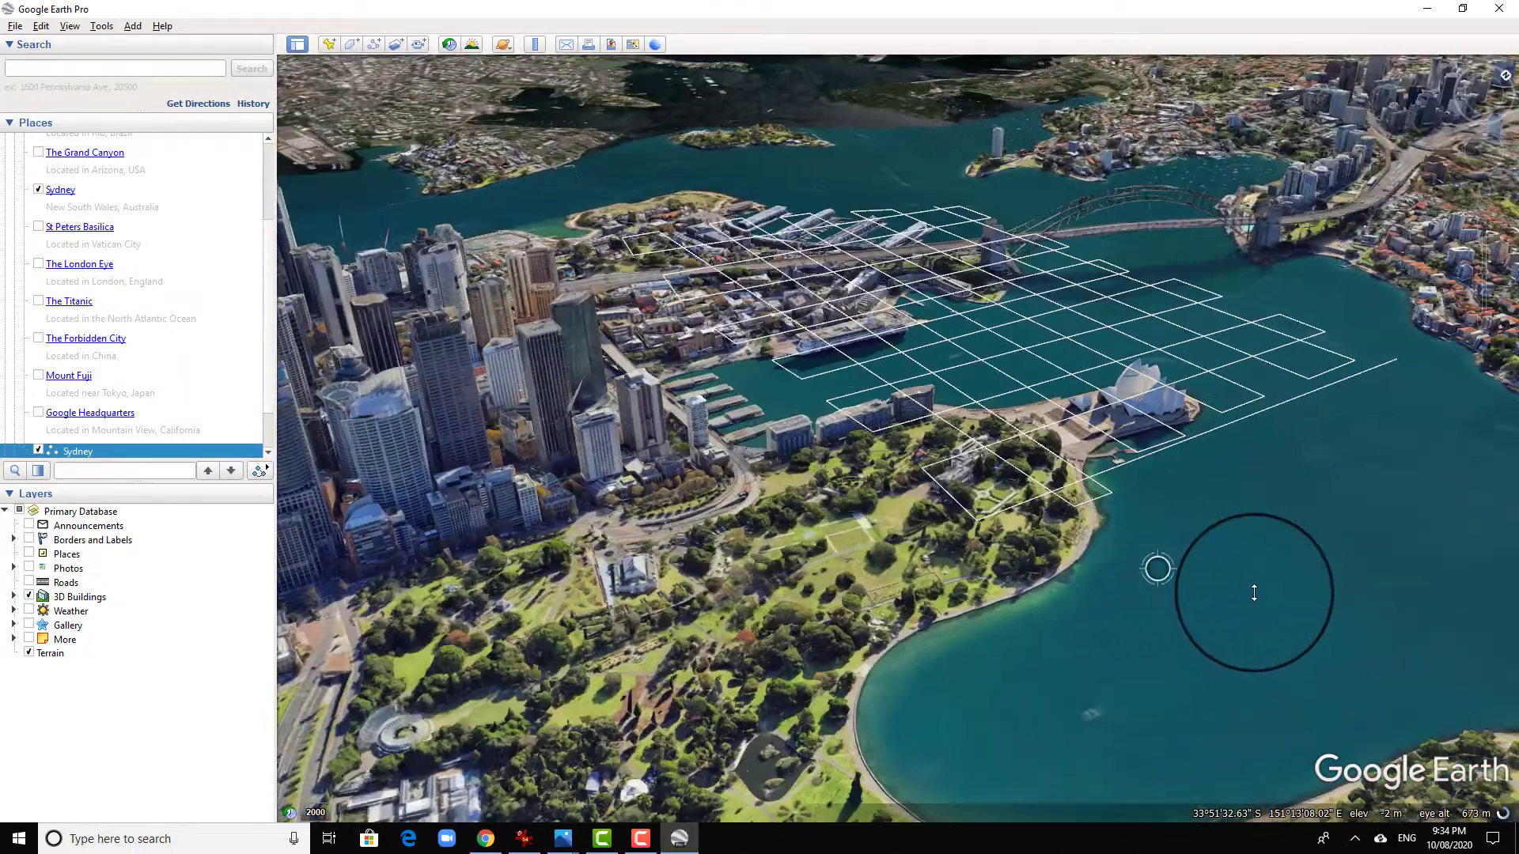
left_click(259, 472)
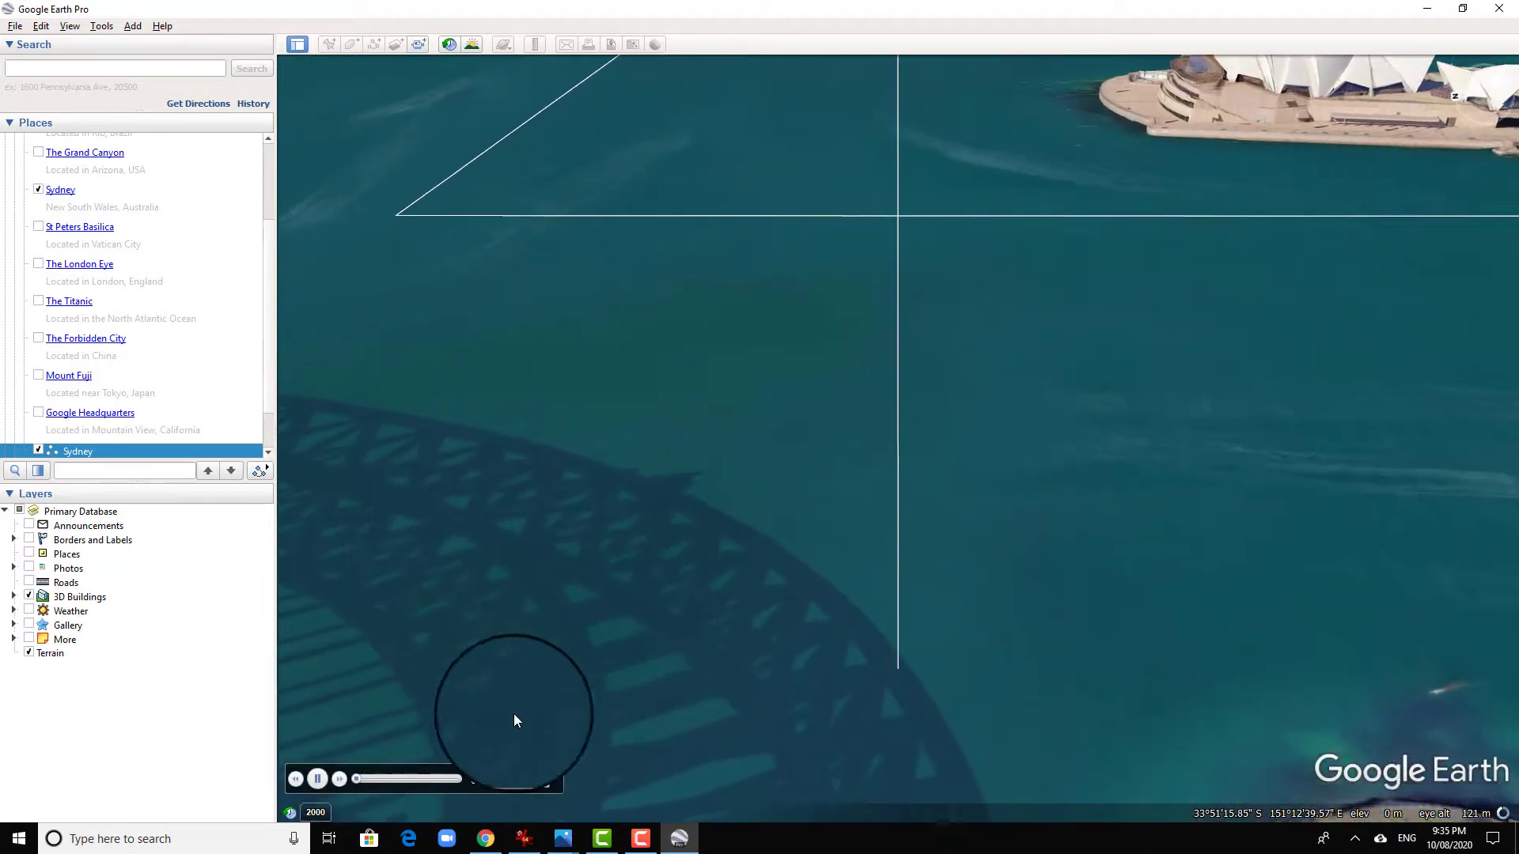
left_click(317, 779)
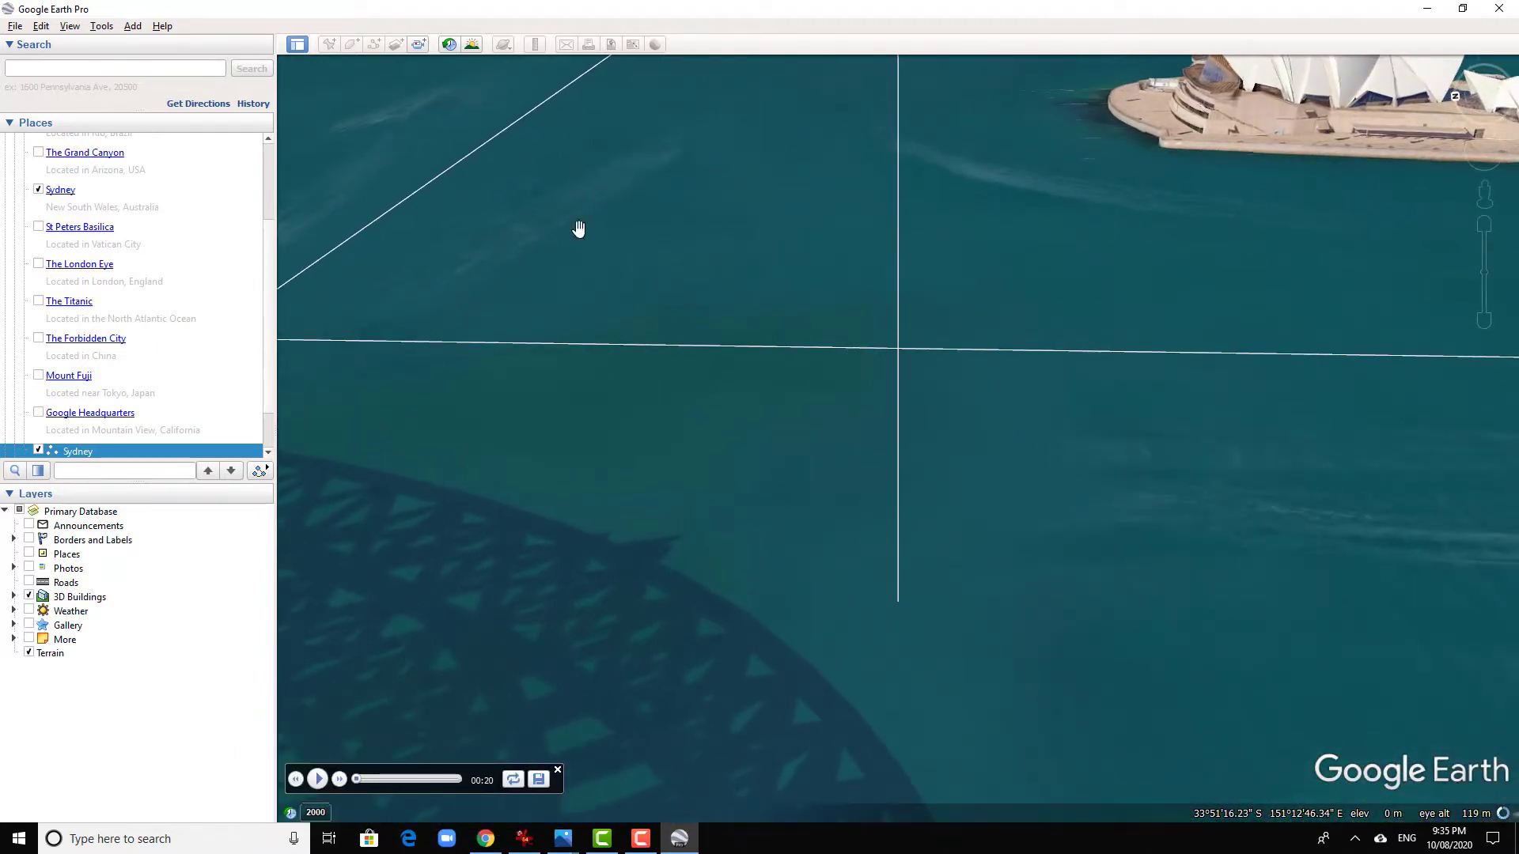
- Review the touring options and accept line tours with a 60-degree camera tilt, 50 m range and speed of 50
left_click(102, 26)
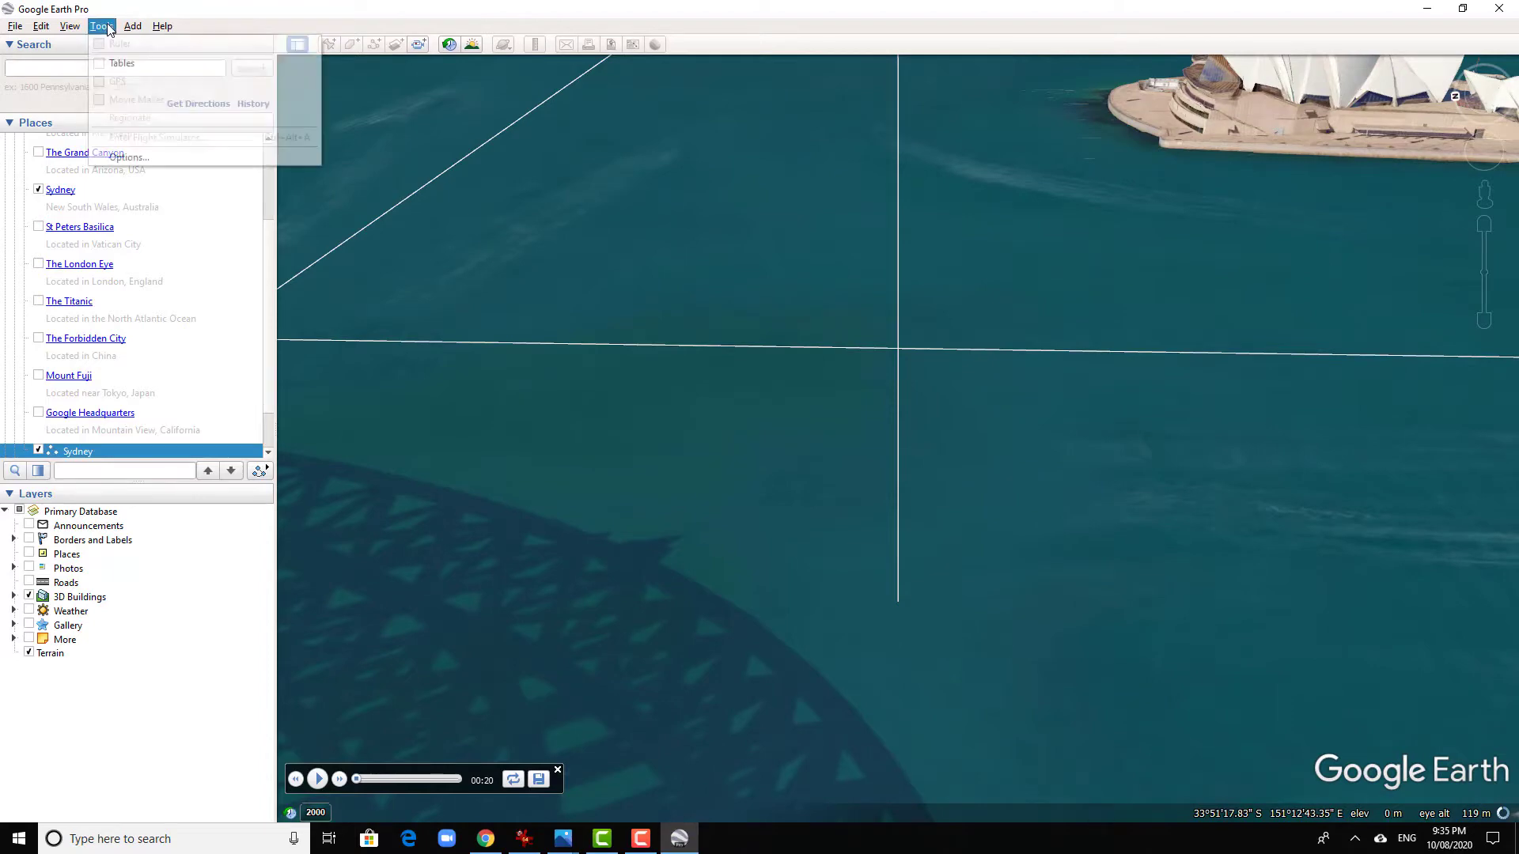
left_click(170, 152)
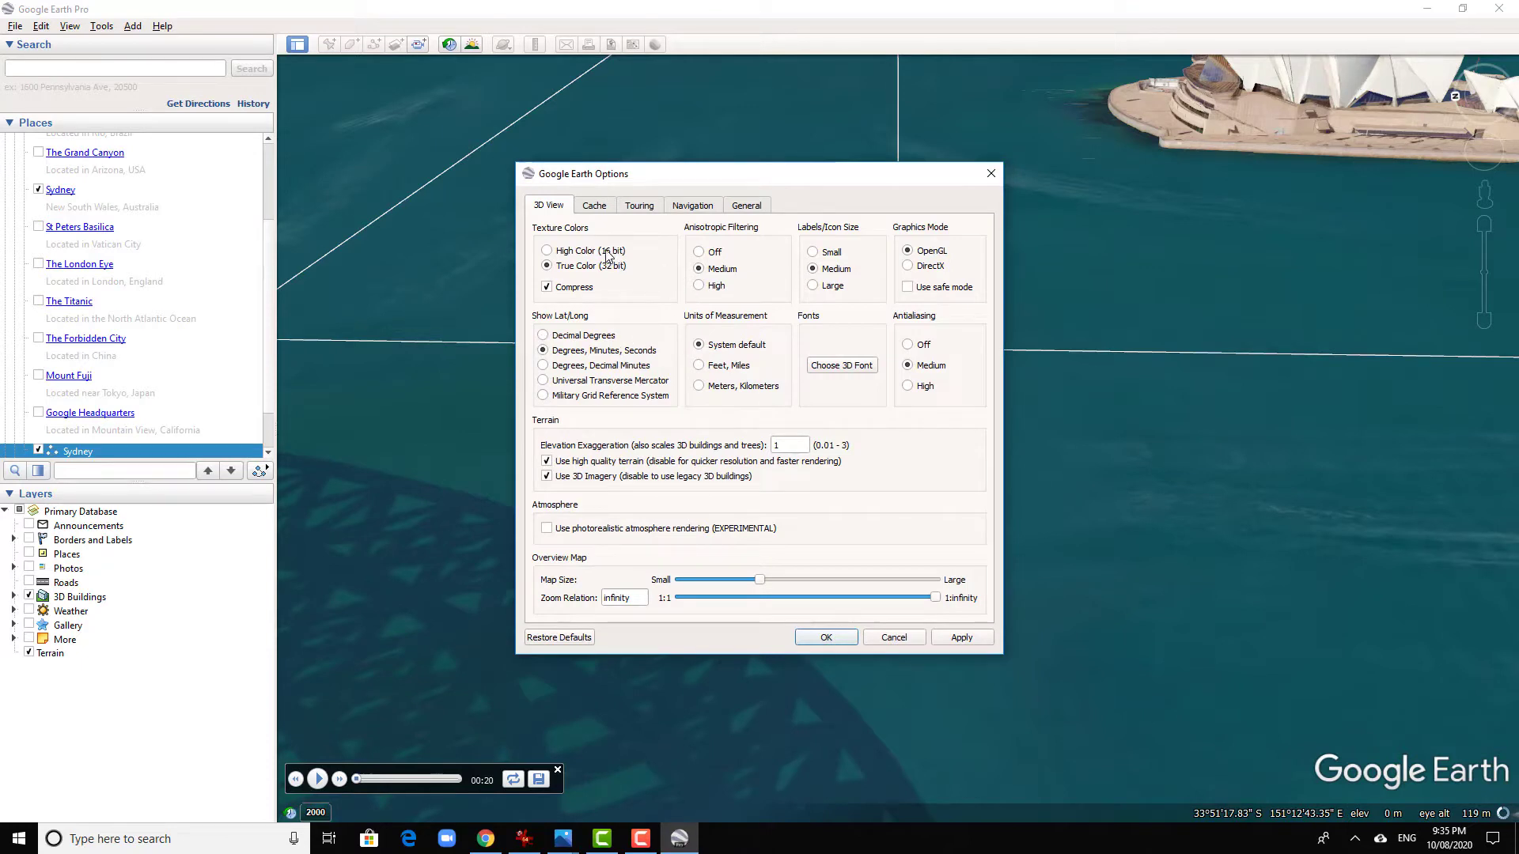
left_click(639, 208)
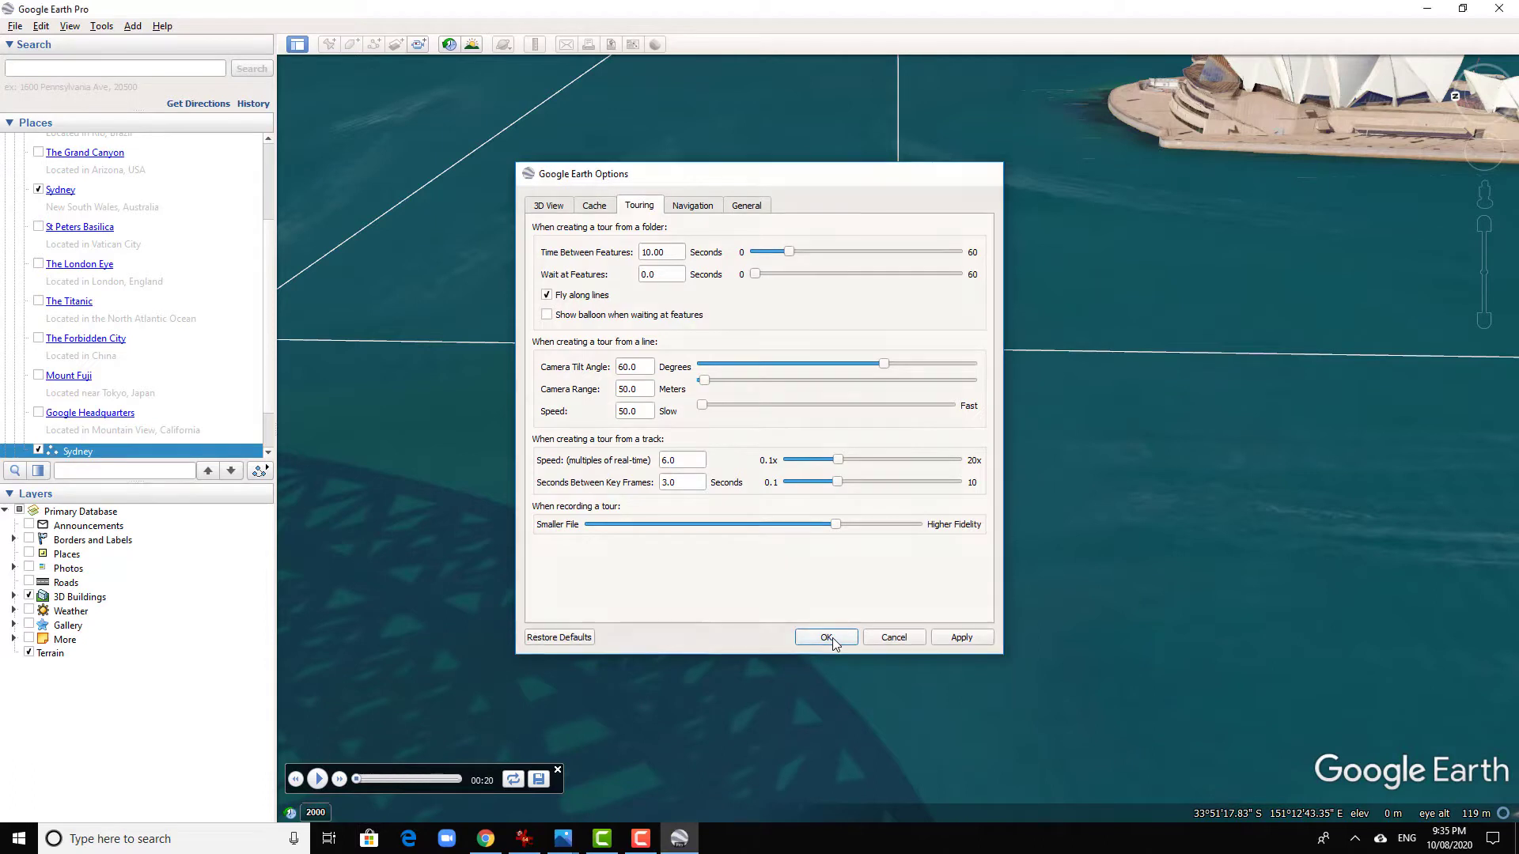
left_click(827, 638)
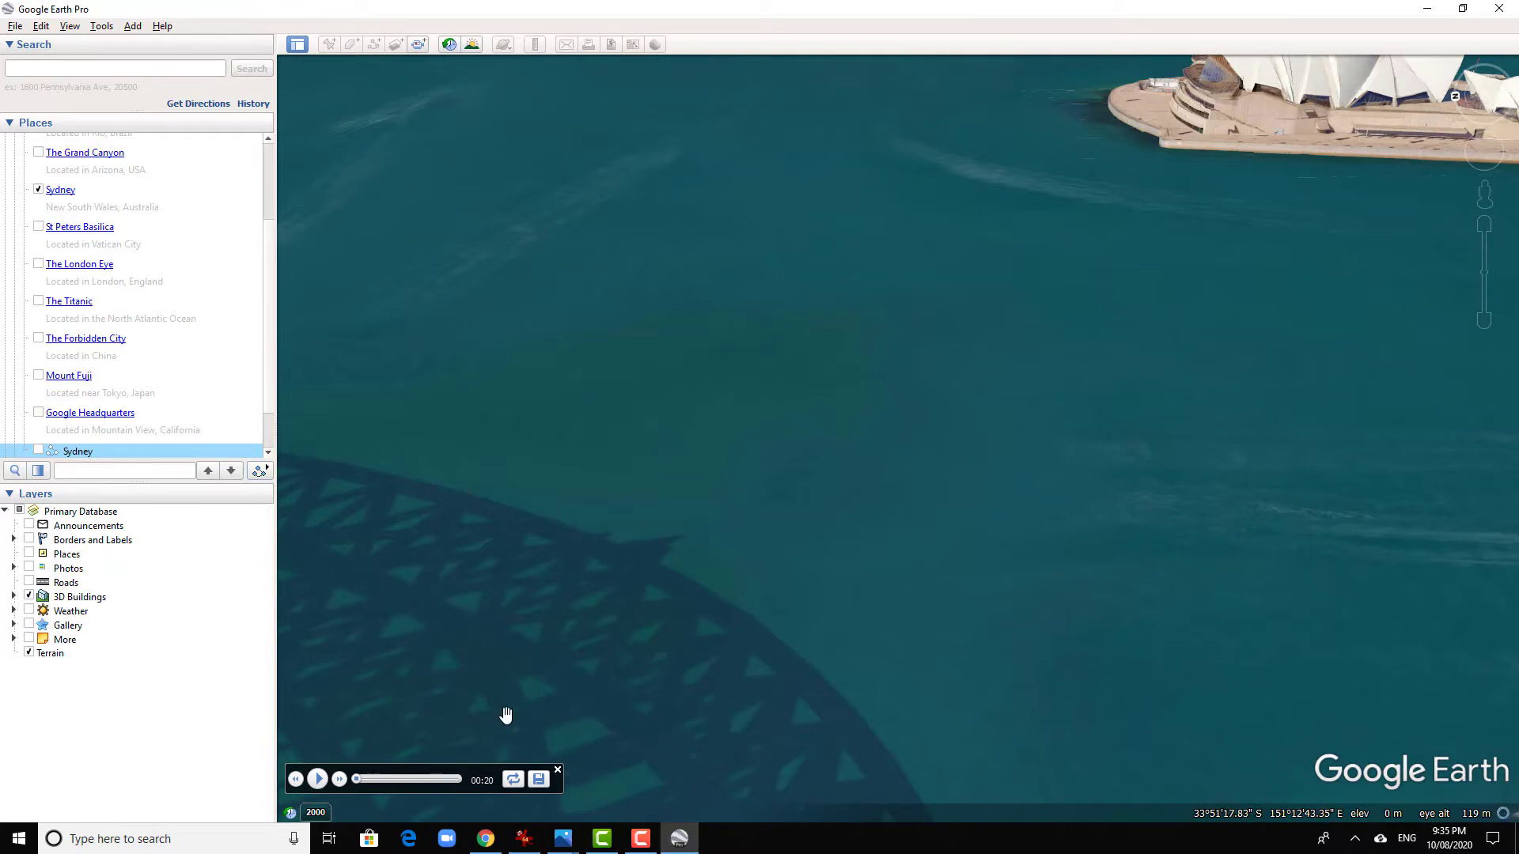
- Hide the Sydney path from the map and return its tour to the beginning
left_click(357, 780)
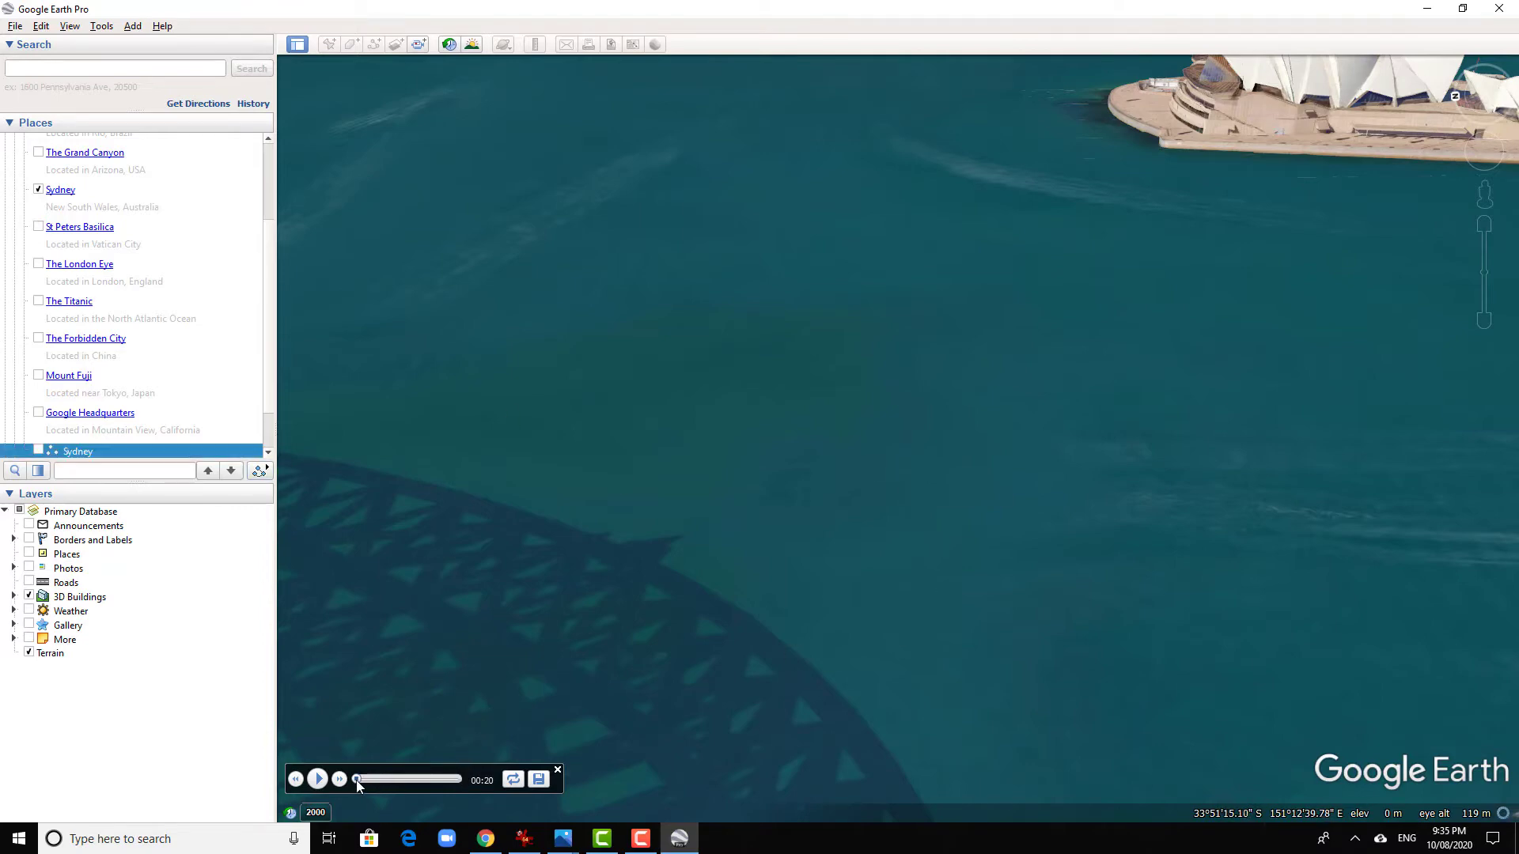
- Switch to IrfanView and set the screenshot capture's destination to the Photogrammetry folder on the Desktop
left_click(523, 840)
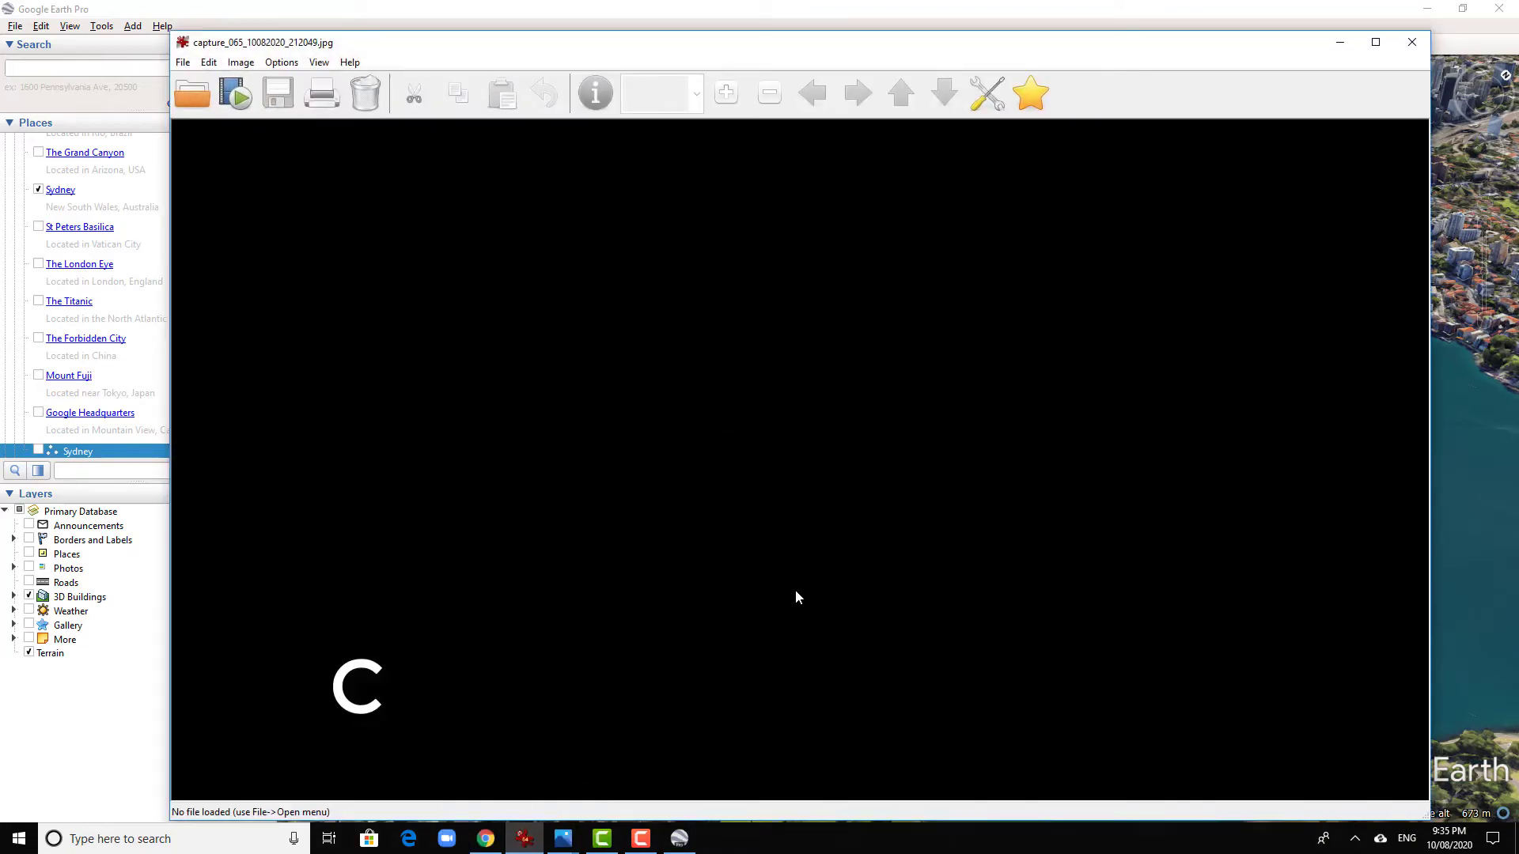
left_click(296, 63)
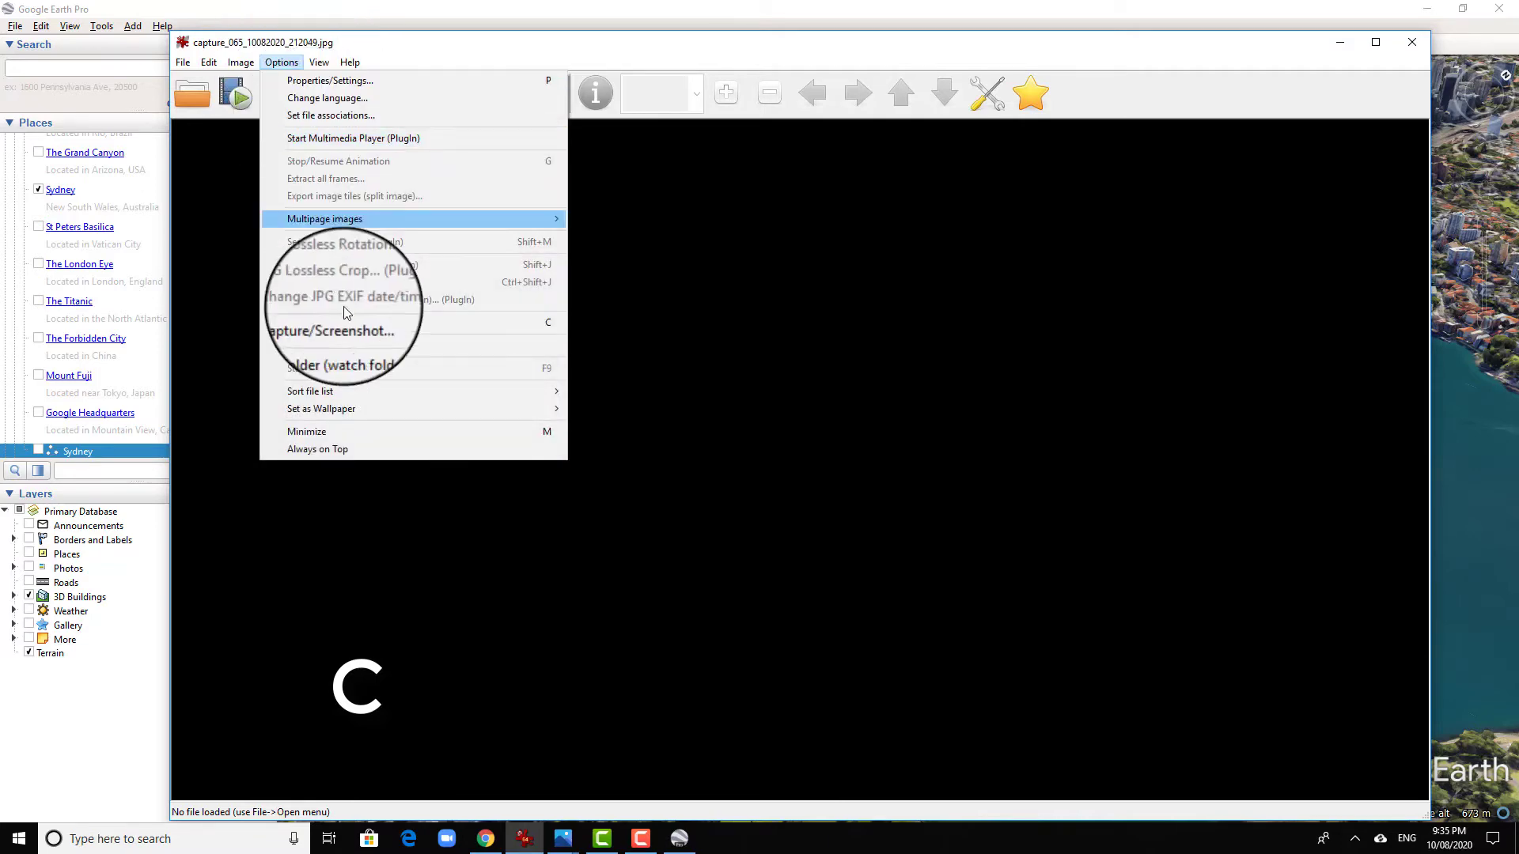
left_click(372, 322)
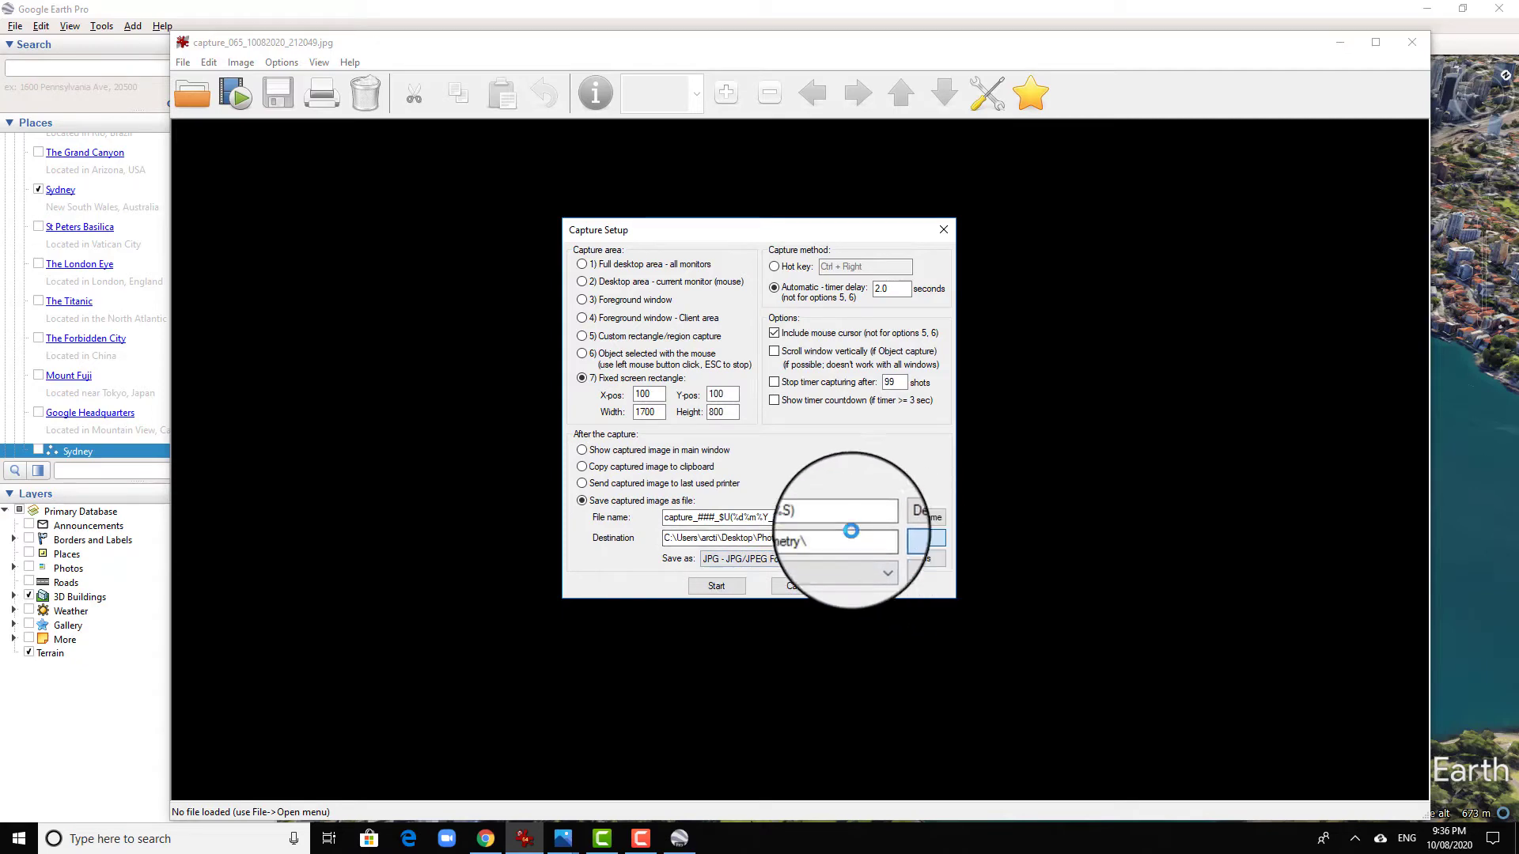
left_click(916, 536)
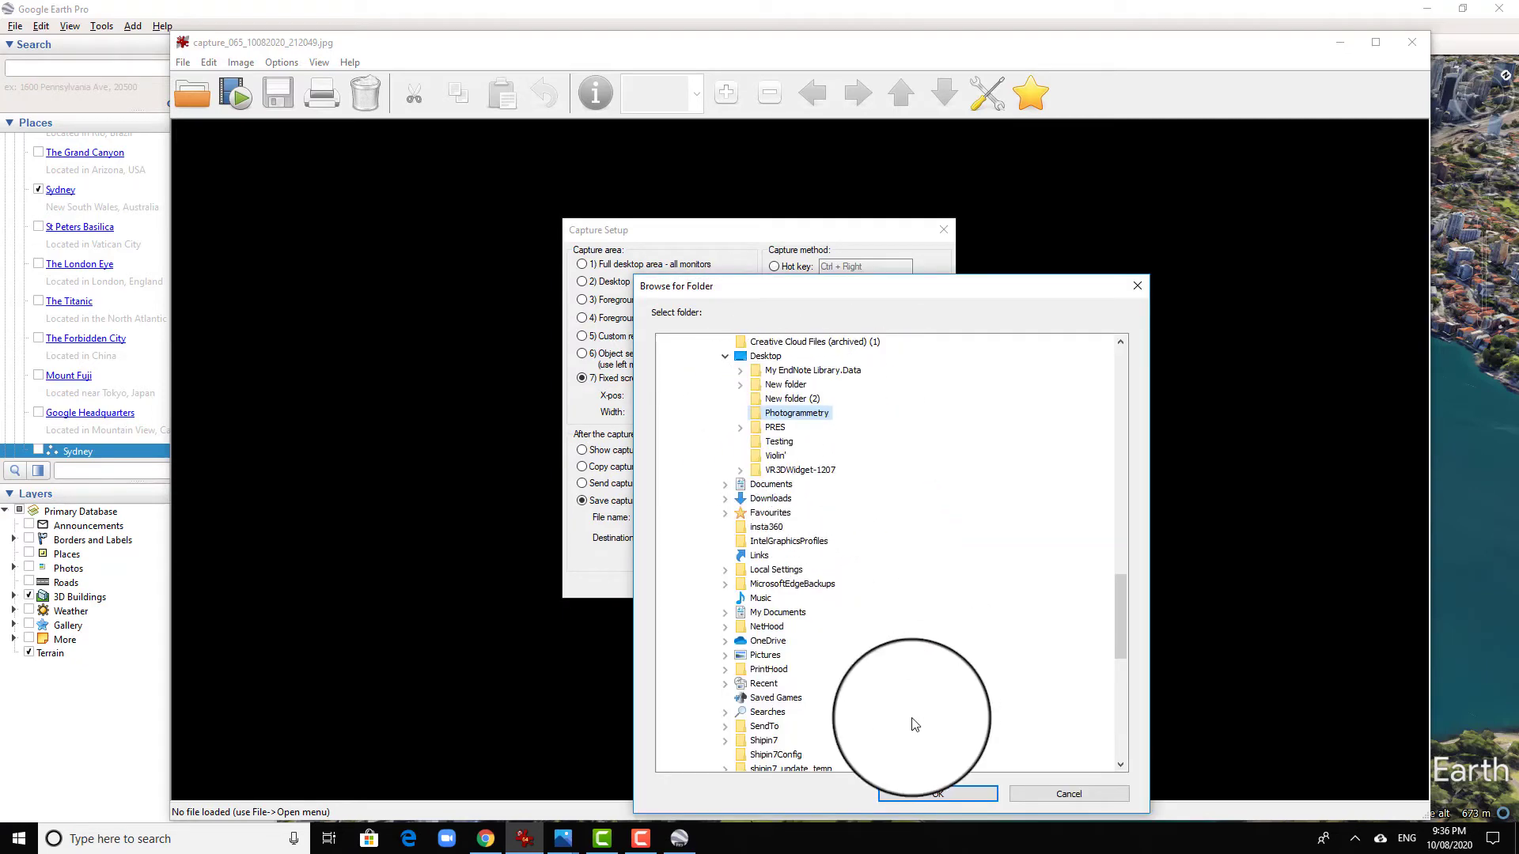
left_click(918, 796)
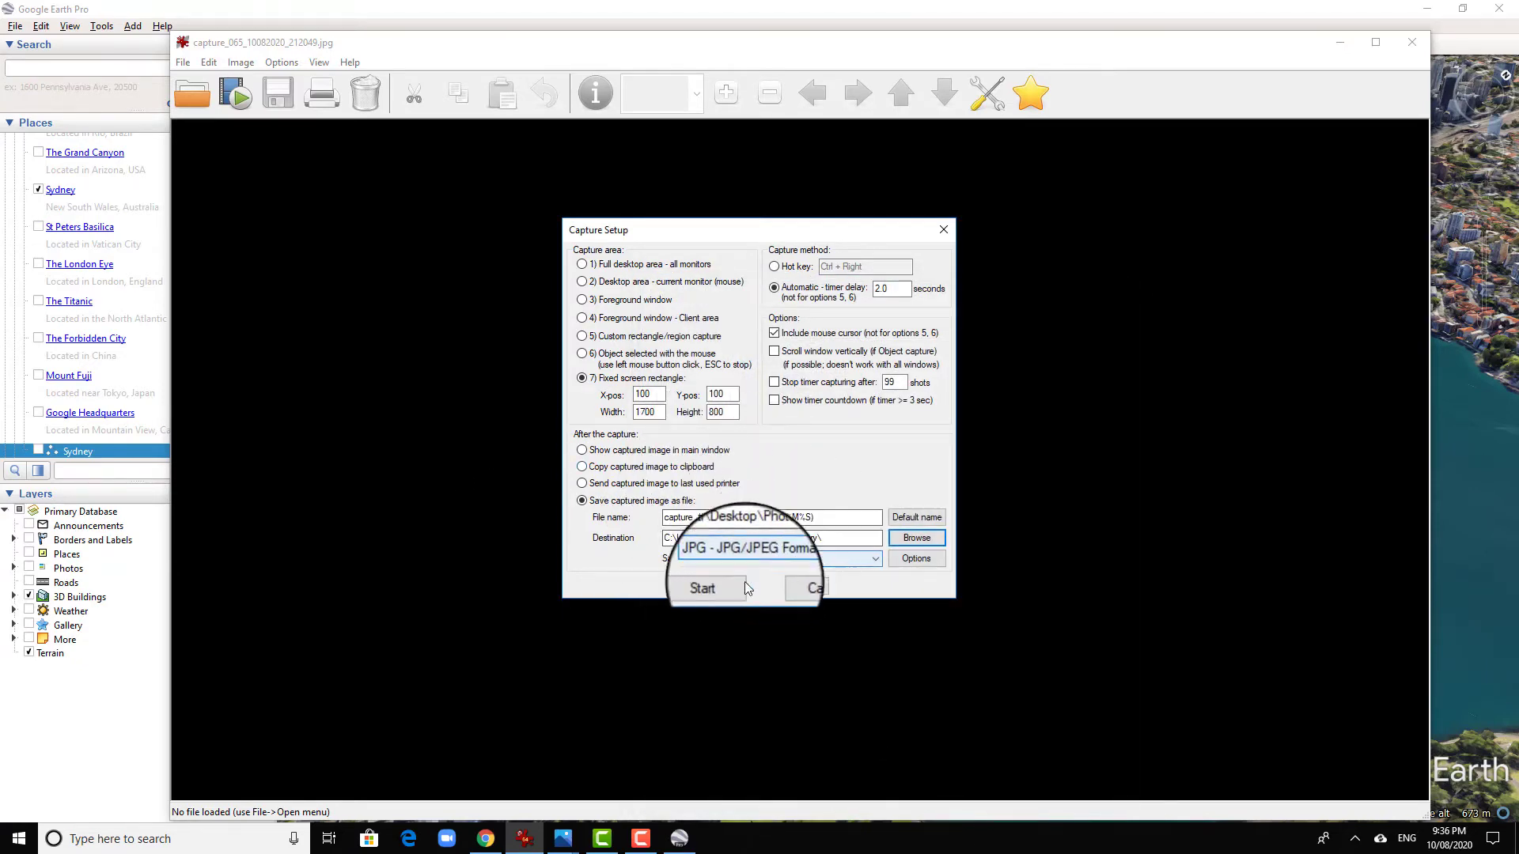
left_click(716, 586)
- Return to Google Earth Pro and hide its sidebar to widen the map view
left_click(1340, 44)
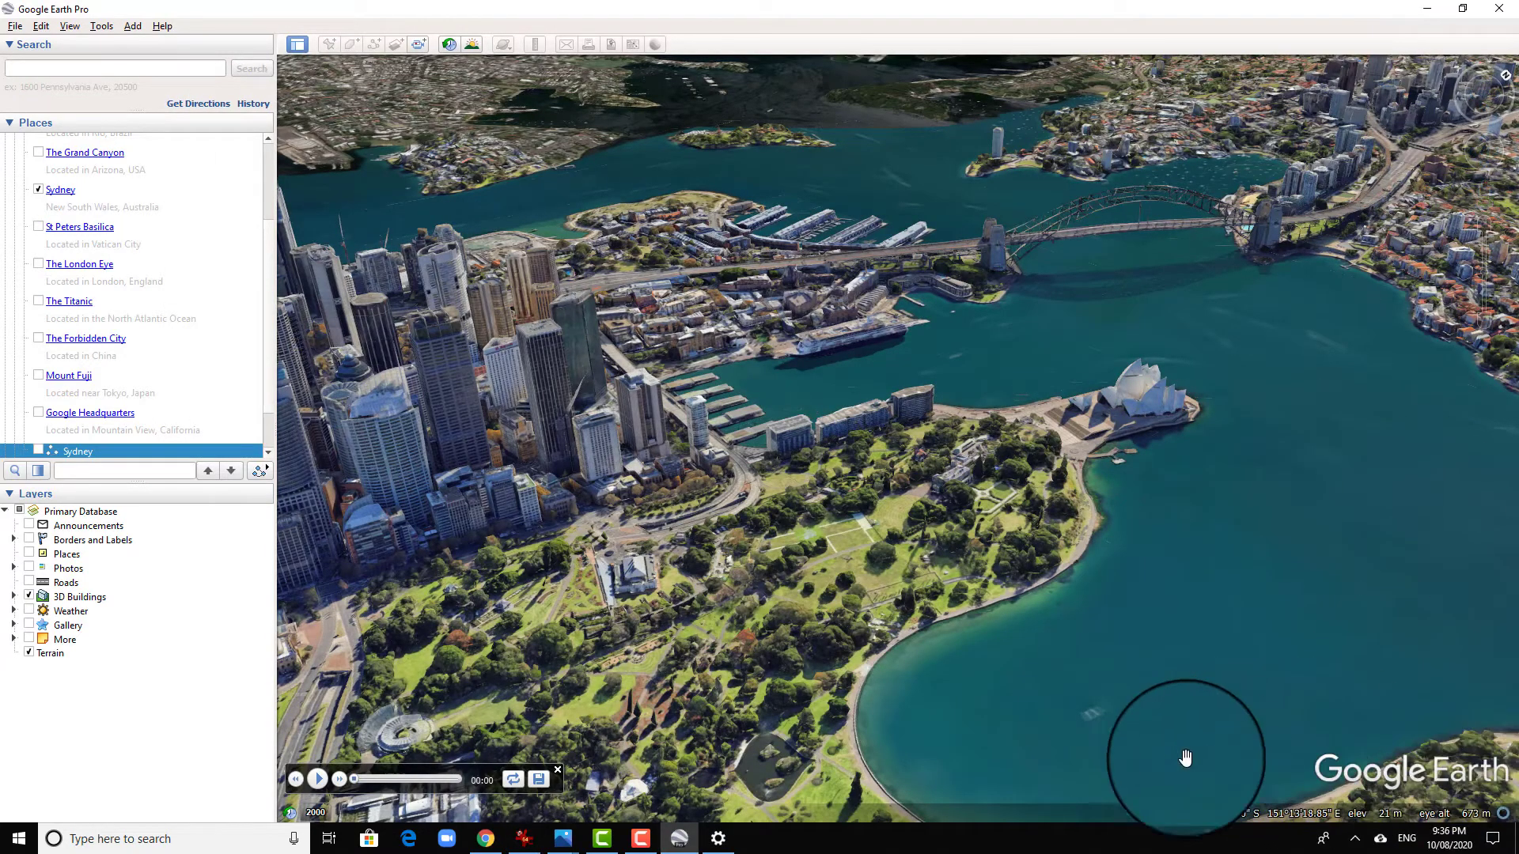
left_click(305, 46)
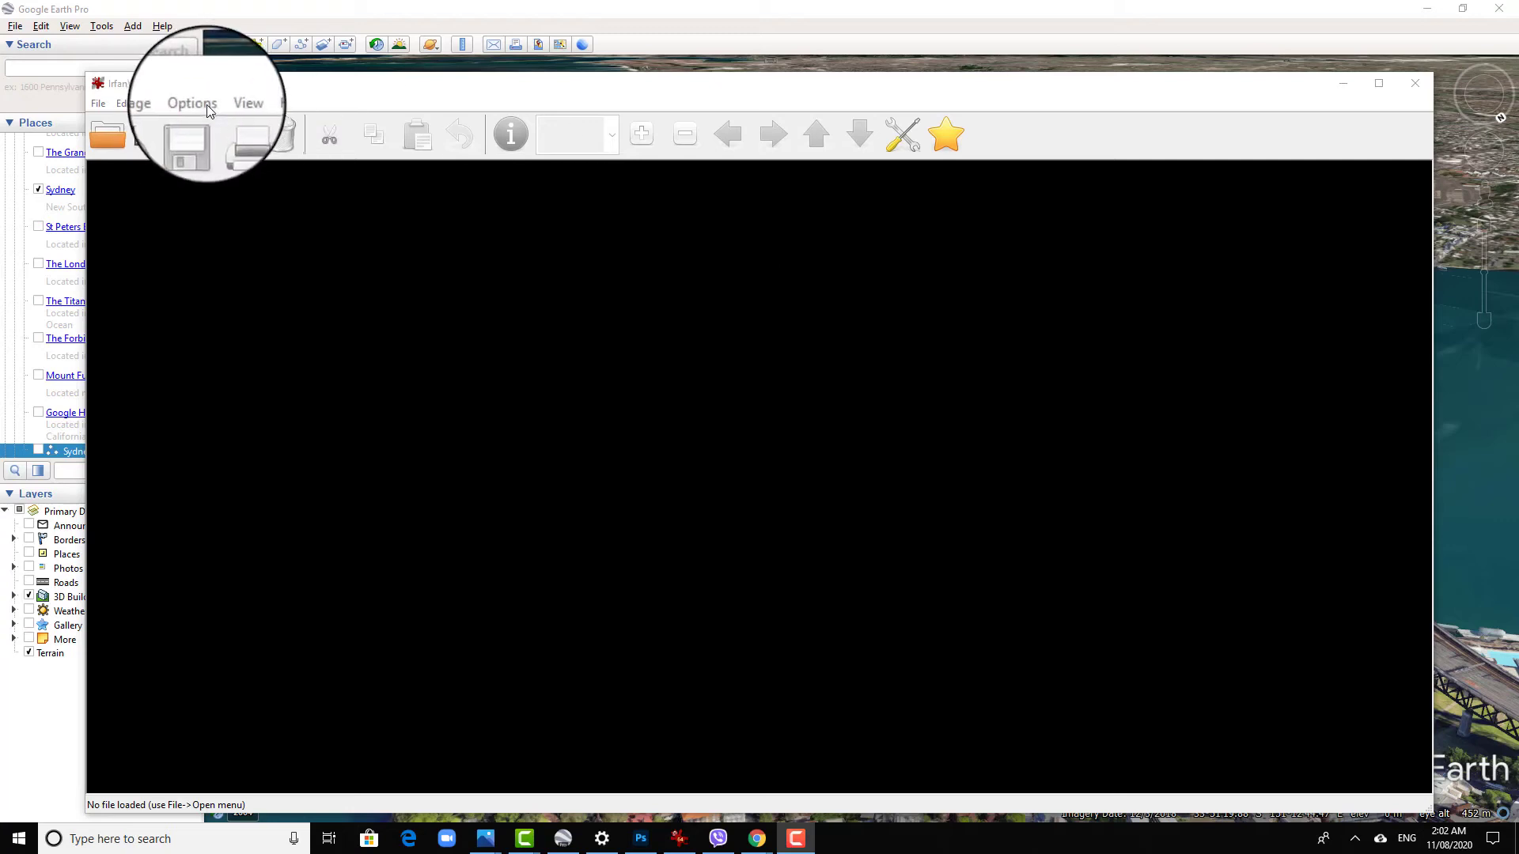
- Try IrfanView's custom rectangle/region capture, starting the region at the map view's upper corner
left_click(201, 103)
left_click(339, 361)
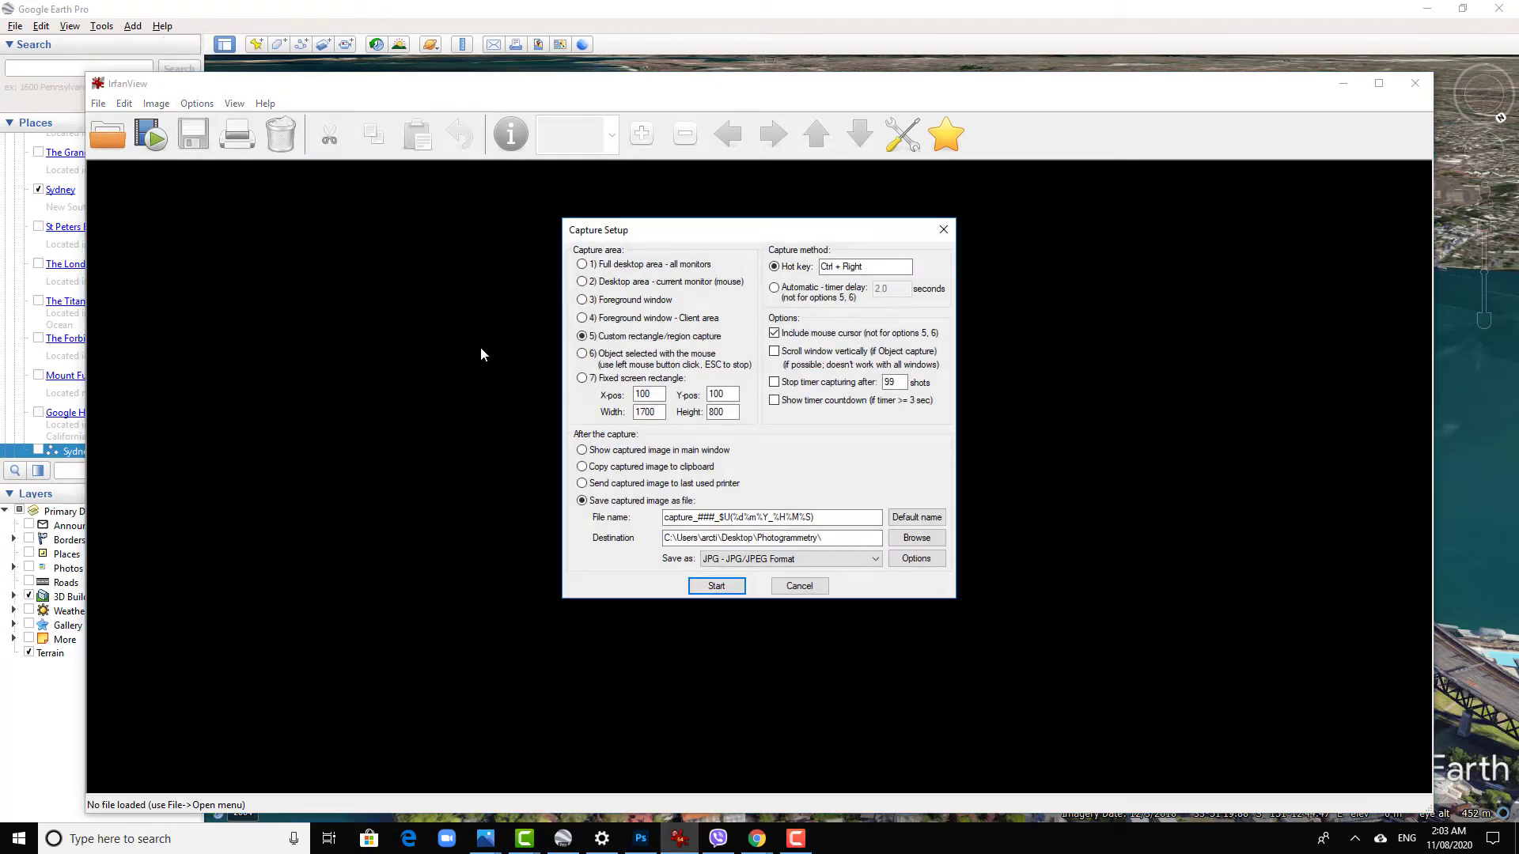
left_click(583, 381)
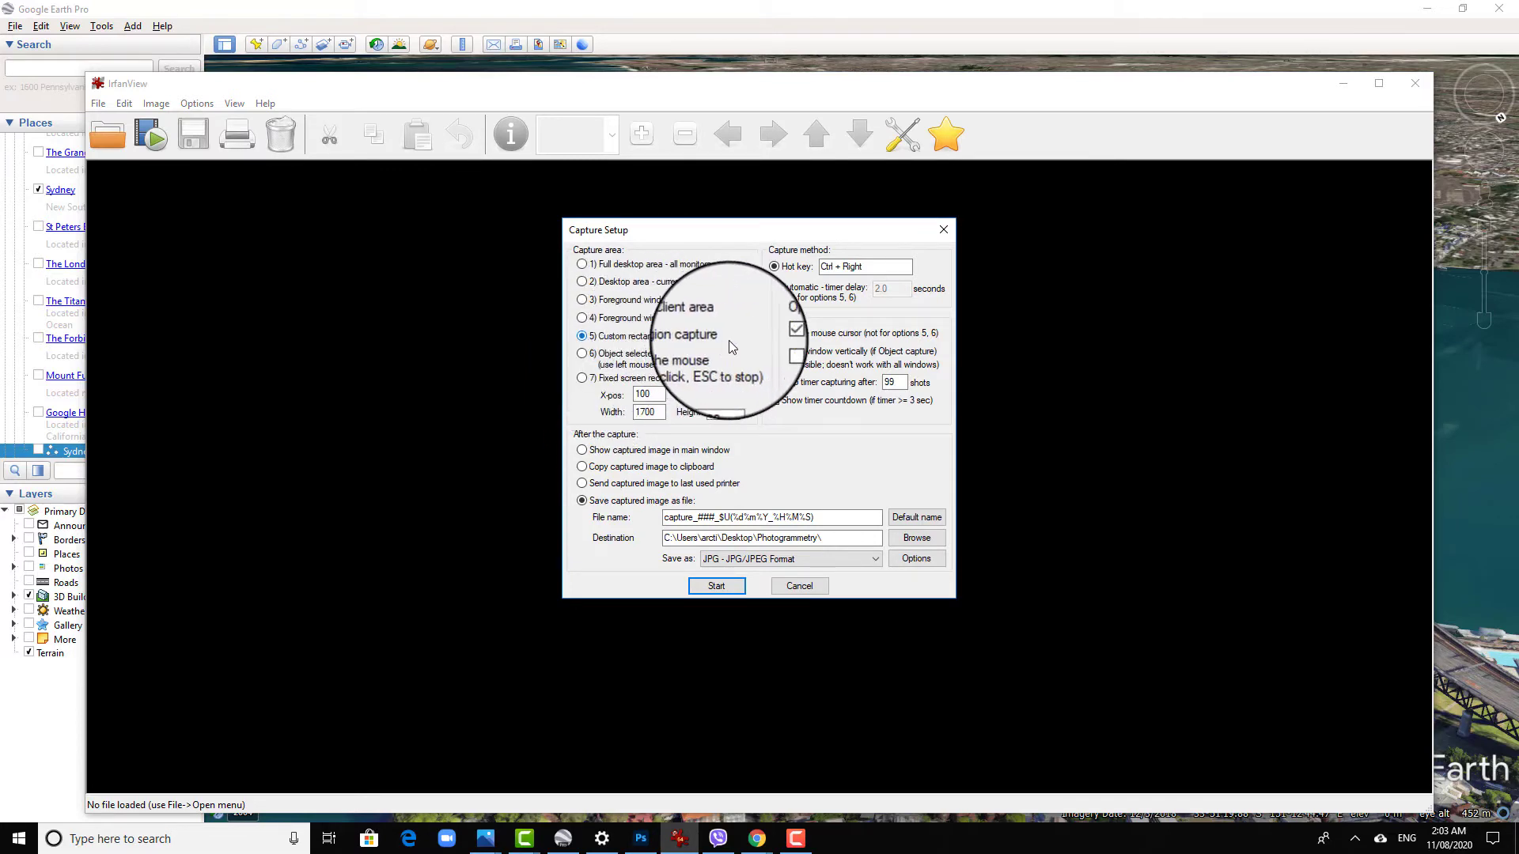
left_click(729, 586)
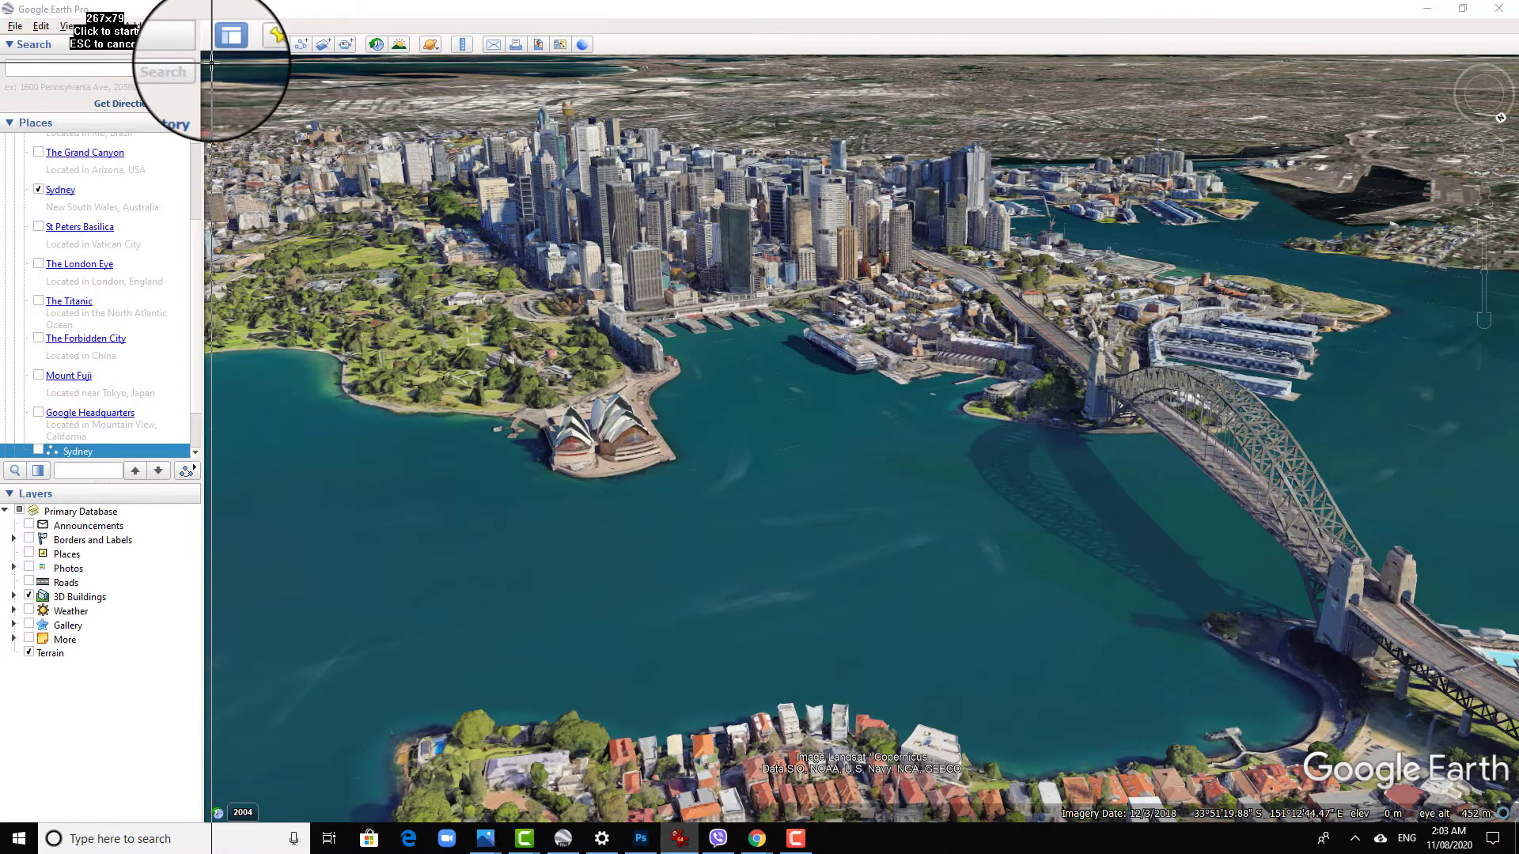
left_click(211, 62)
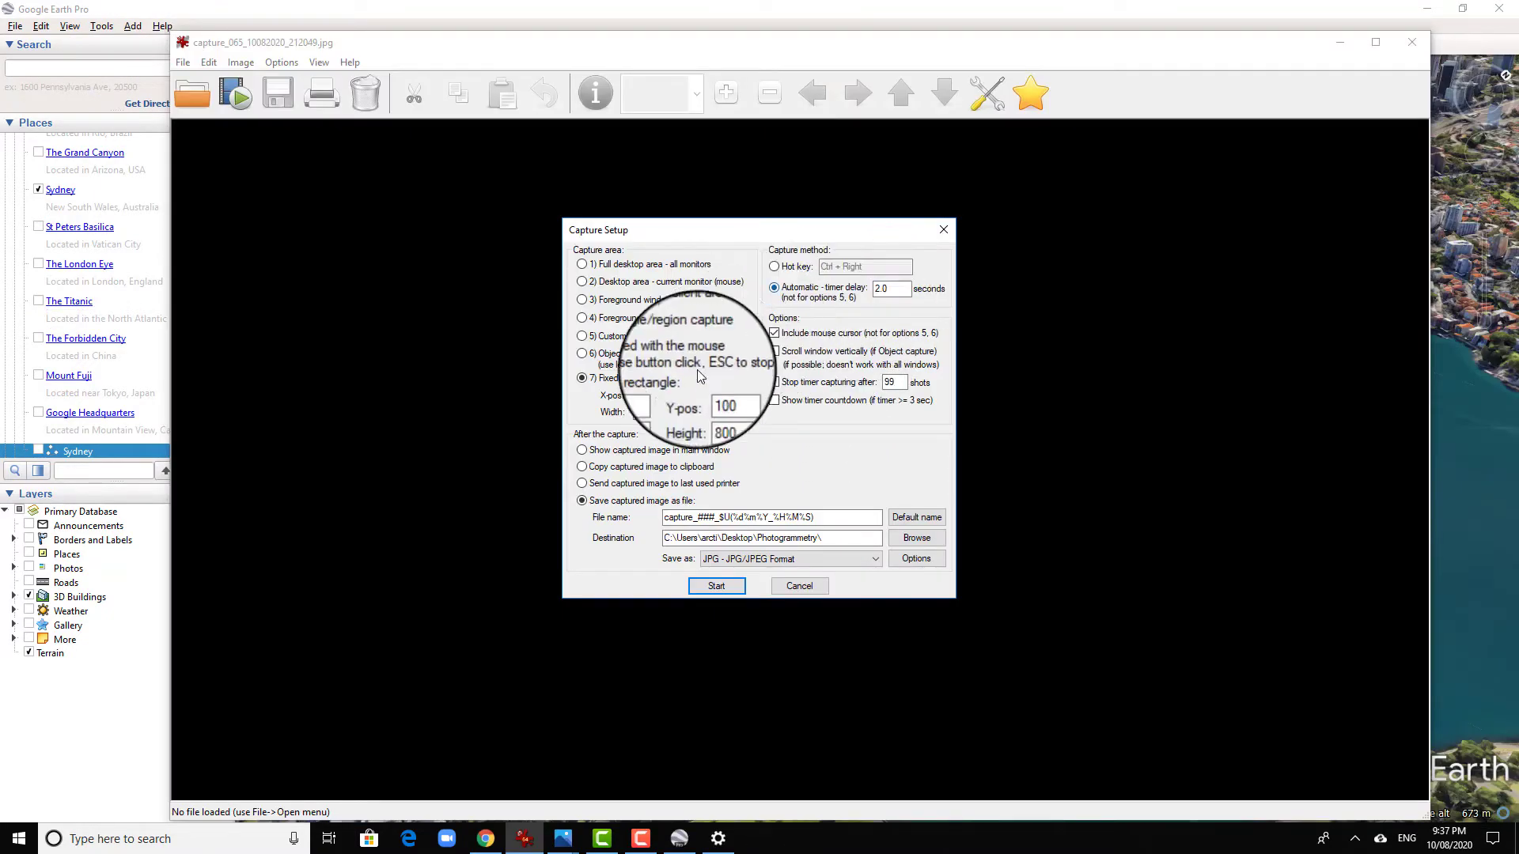
- Start an automatic IrfanView capture every 2.0 seconds of a fixed rectangle at X 100, Y 100, width 1700, height 800
double_click(638, 394)
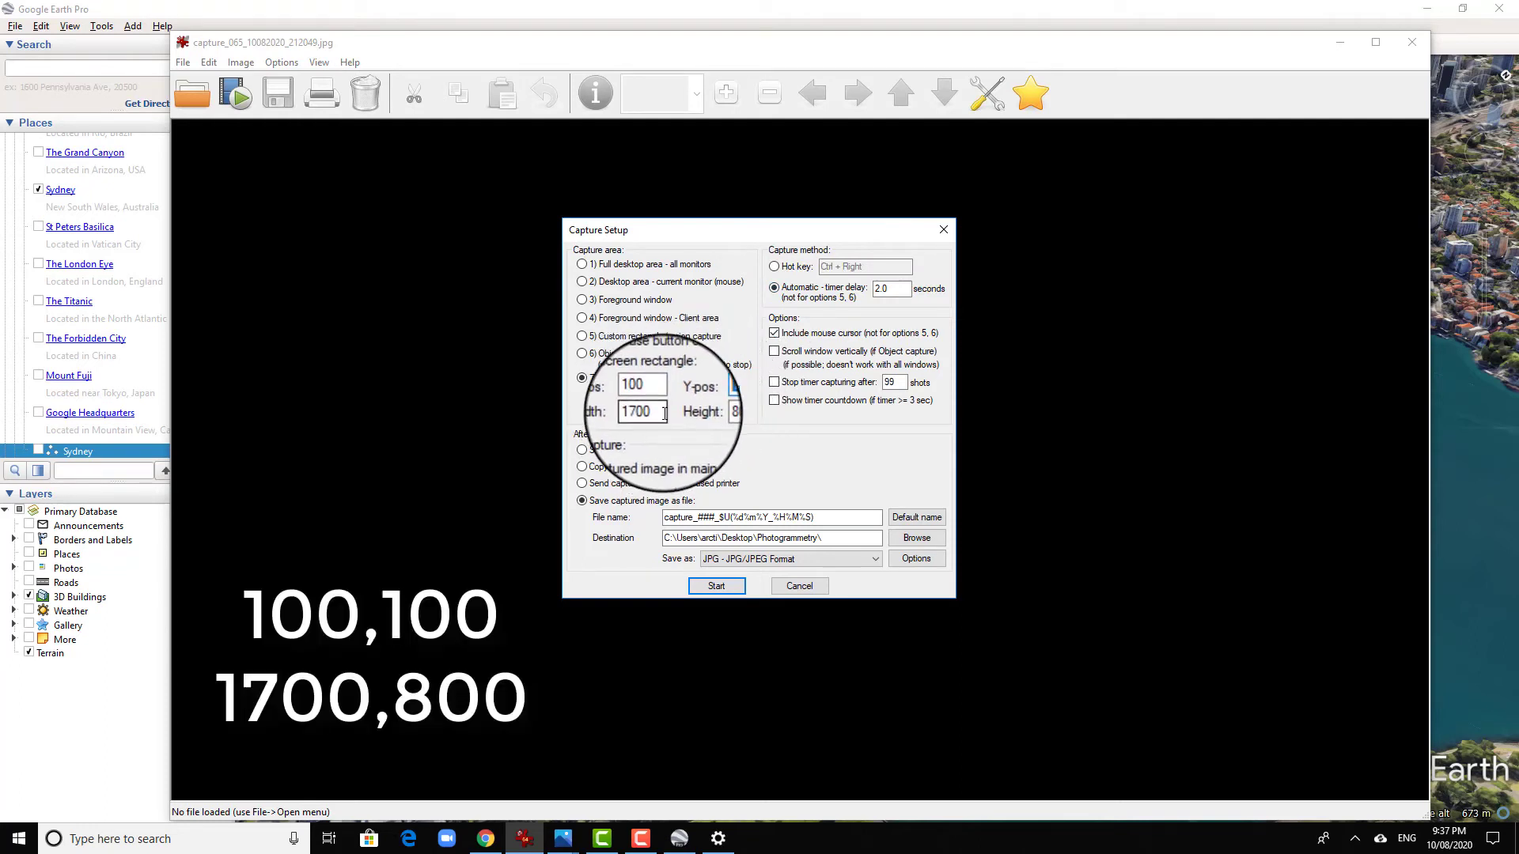
left_click_drag(663, 413, 627, 413)
left_click_drag(725, 413, 695, 412)
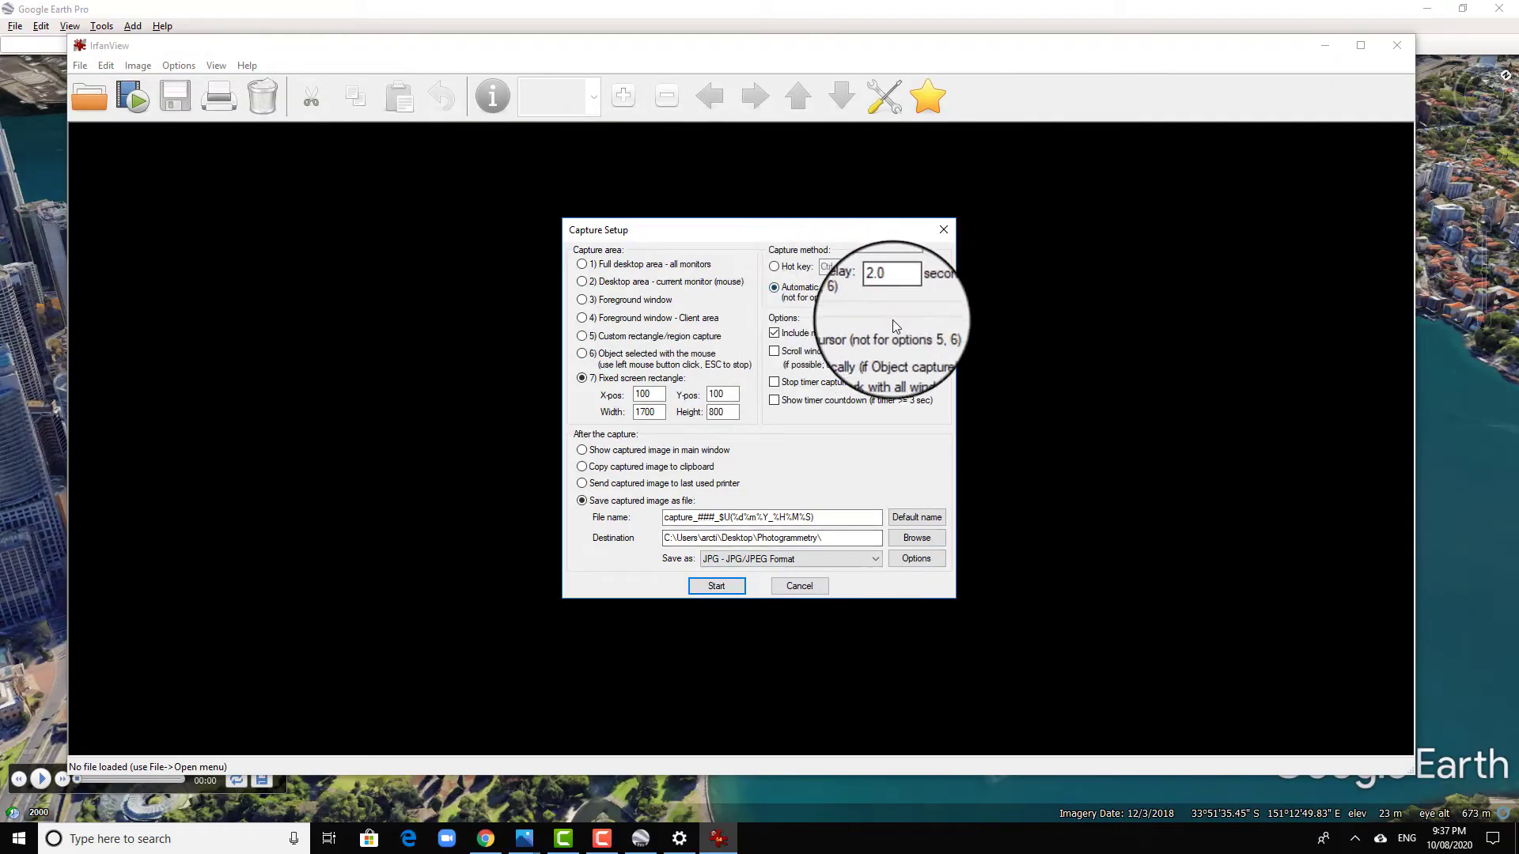
left_click(727, 586)
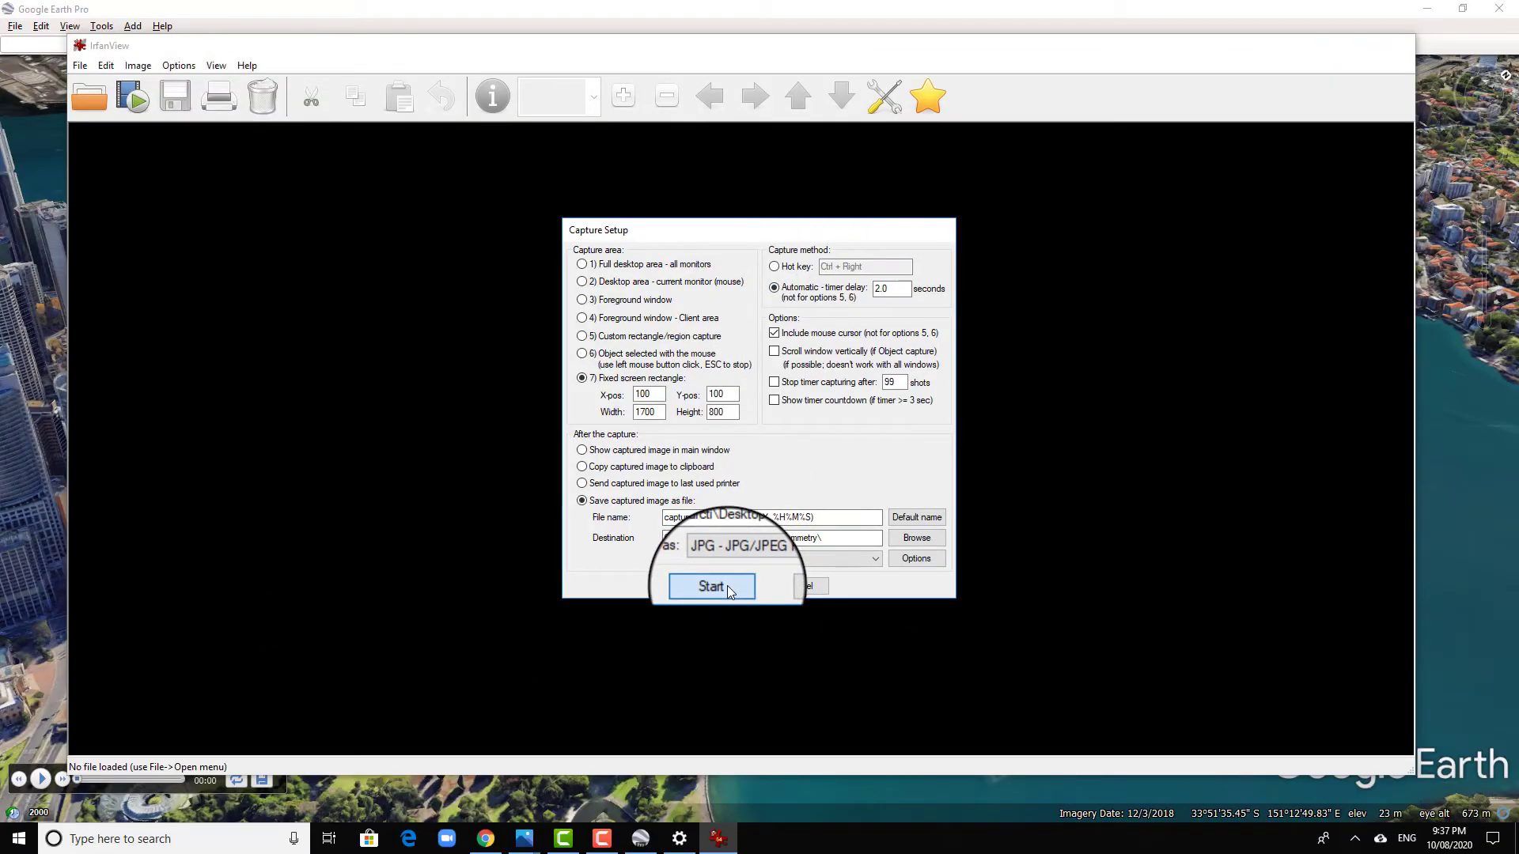
- Play the Google Earth tour while screenshots are captured, pause it, and stop the IrfanView capture
left_click(45, 782)
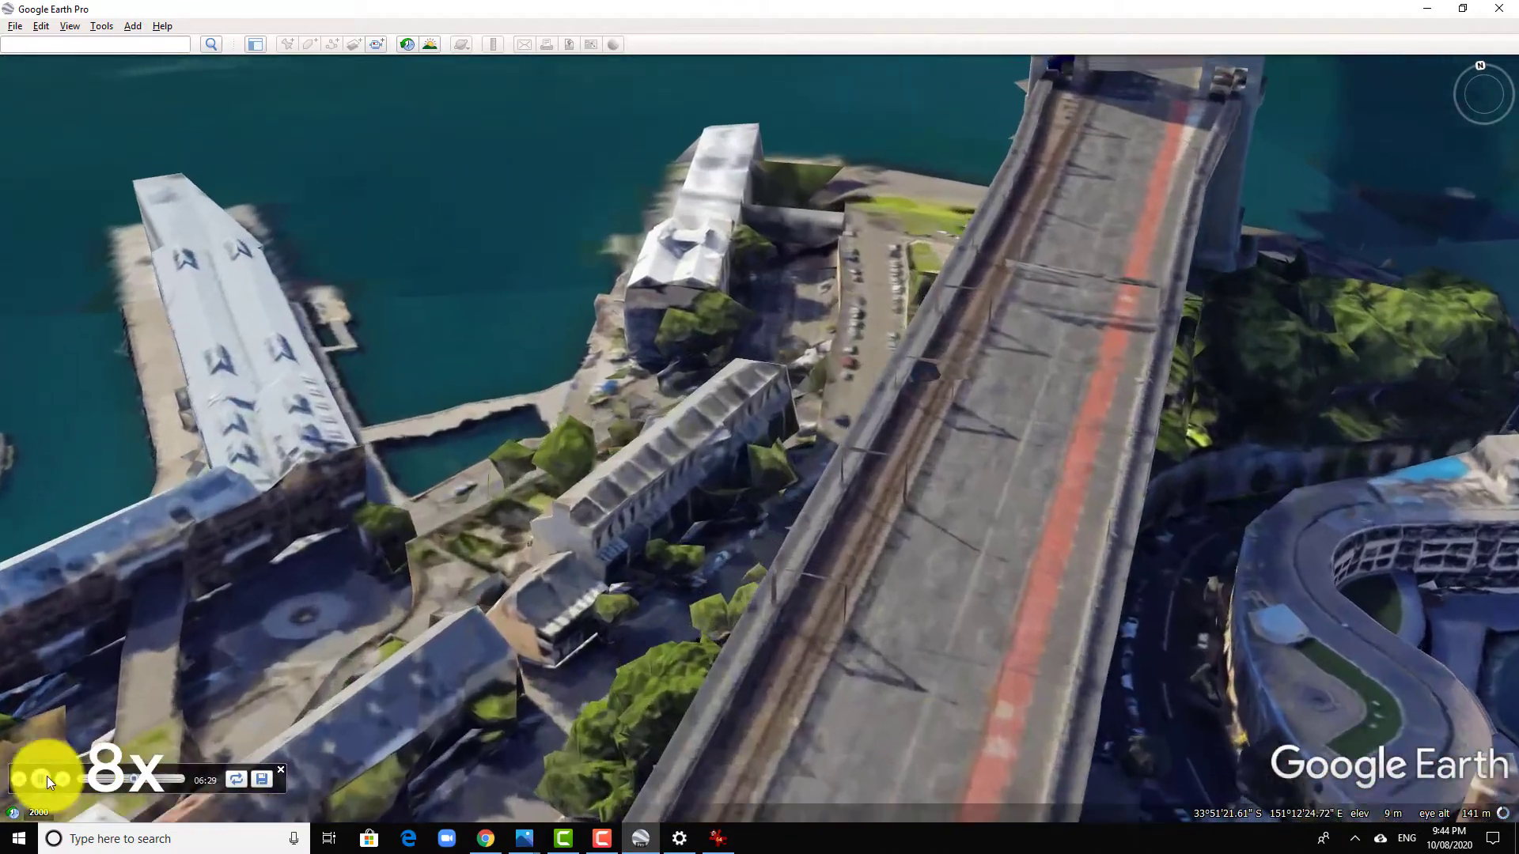
left_click(47, 781)
left_click(718, 838)
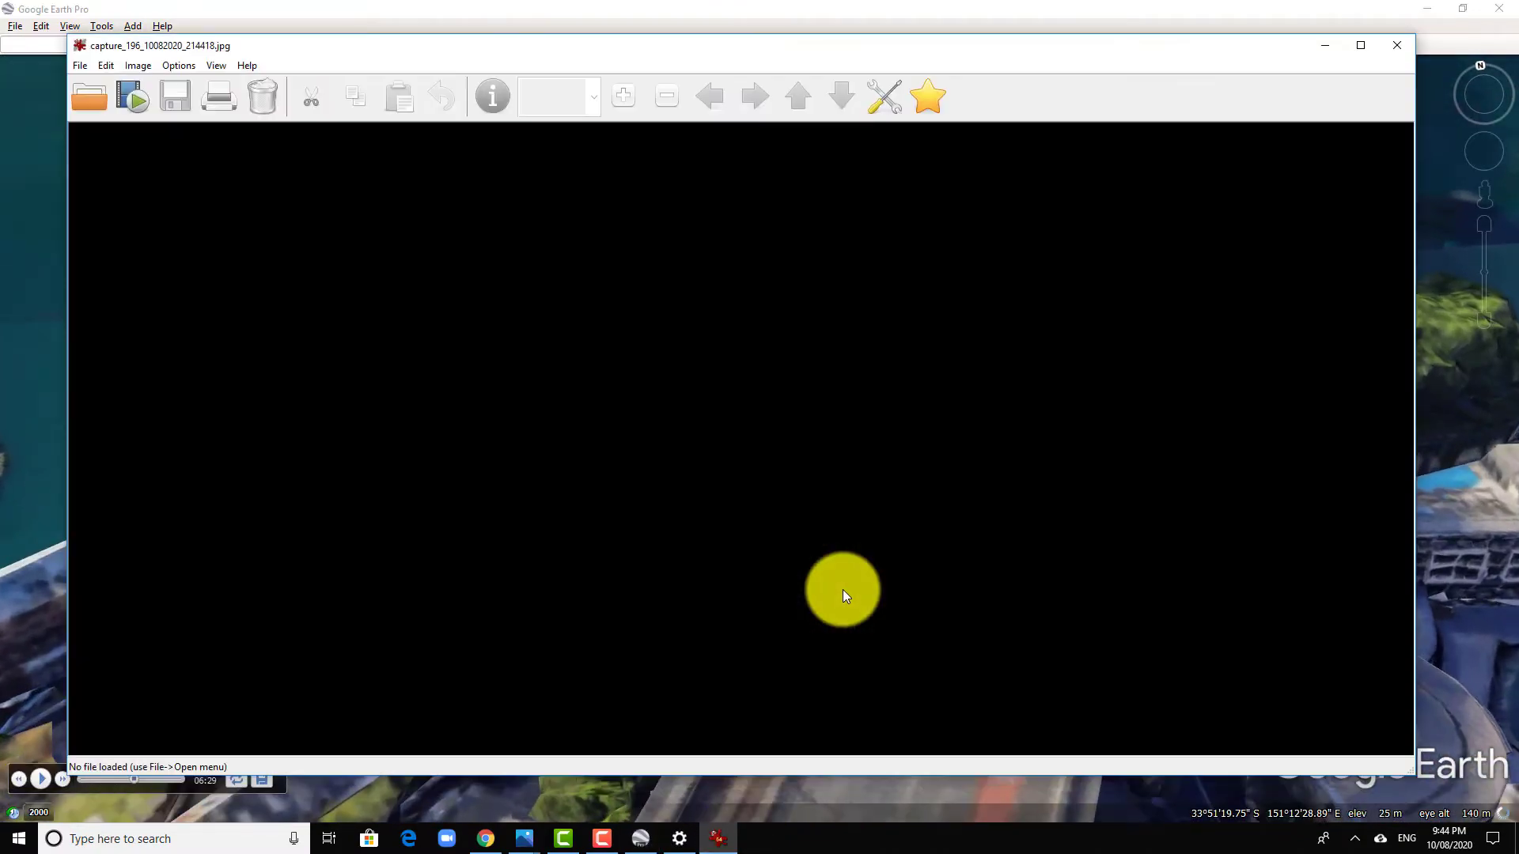
key("c")
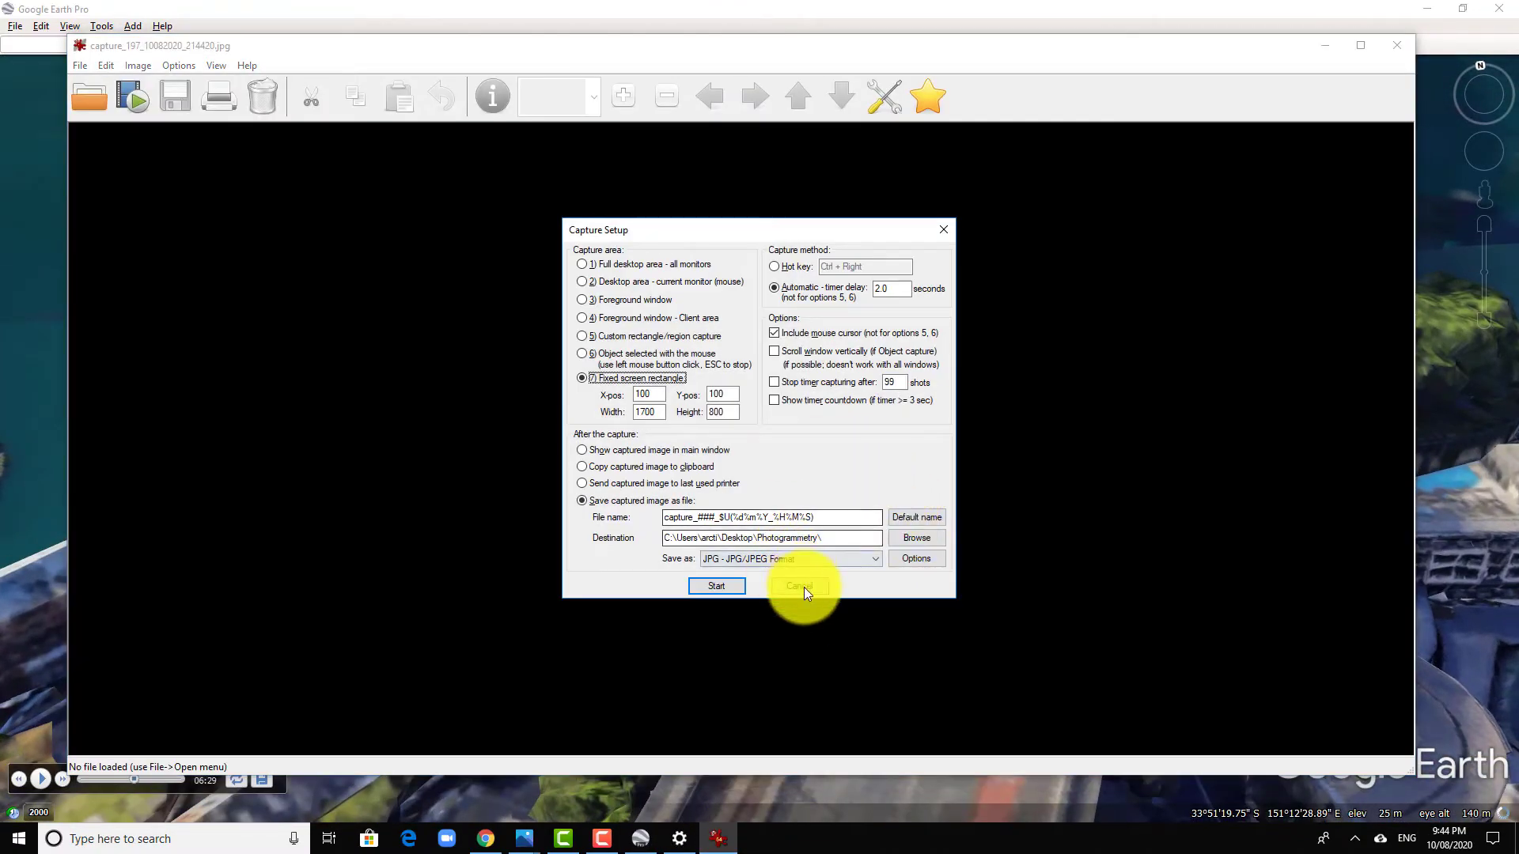
left_click(804, 587)
left_click(1384, 51)
- Open the Photogrammetry folder on the desktop and look through the captured images
double_click(764, 379)
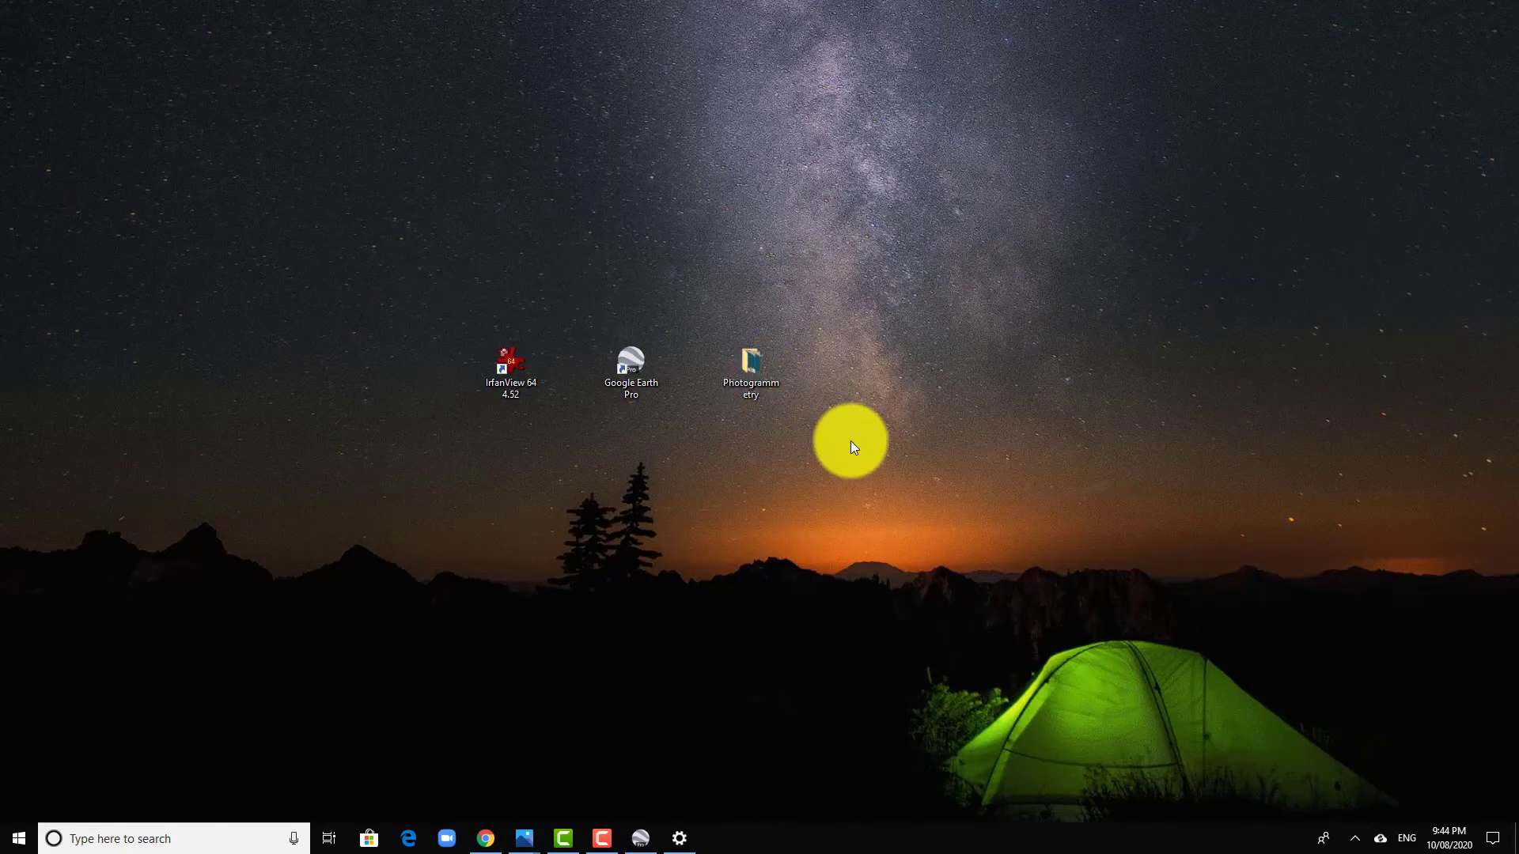
scroll(937, 429, "down", 5)
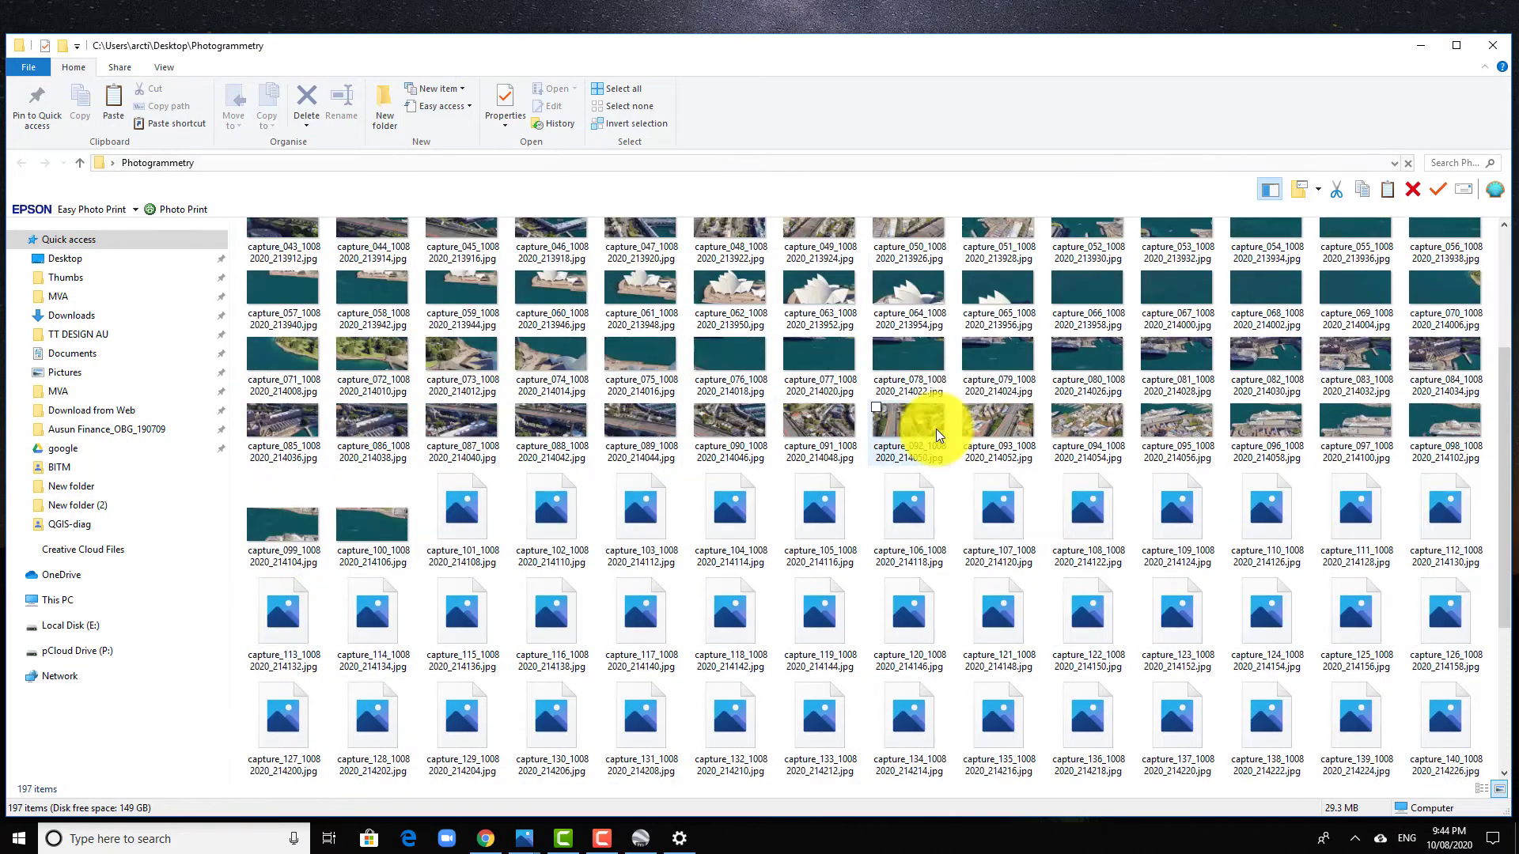